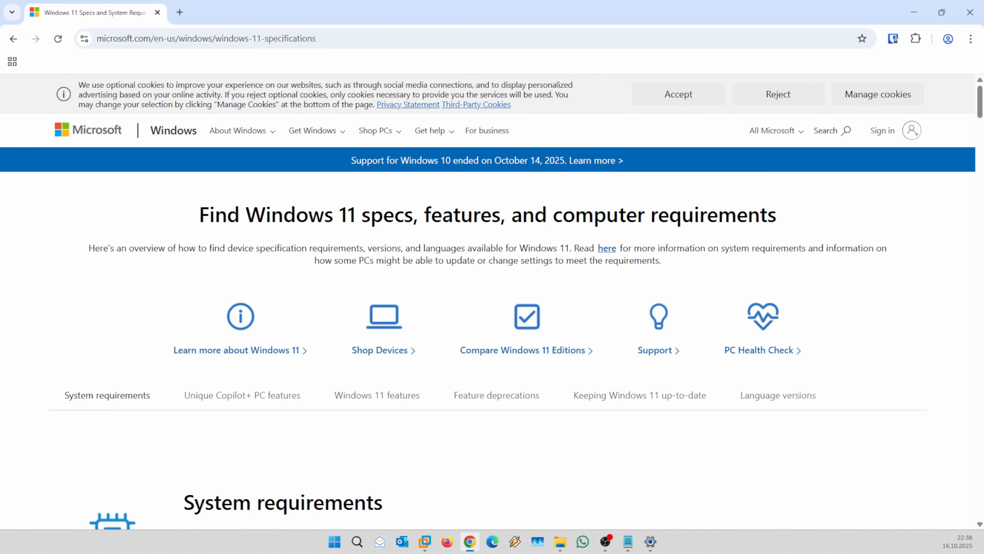
Scroll down to the Windows 11 minimum system requirements table, with 4 GB RAM and TPM 2.0.
scroll(538, 282, down, 5)
scroll(661, 462, down, 4)
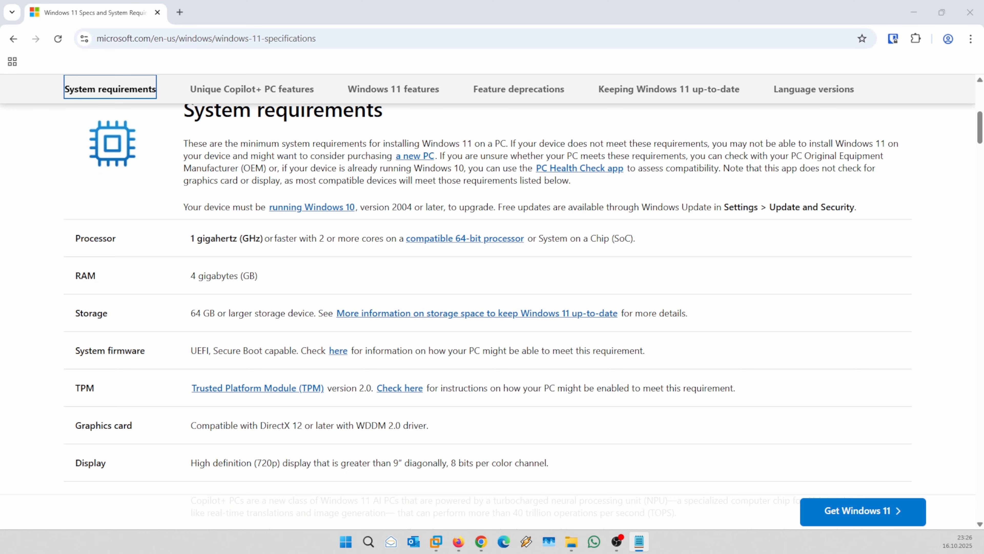
Open the Windows 11 download page in a new browser tab.
click(179, 12)
text(https://www.microsoft.com/en-us/software-download/windows11)
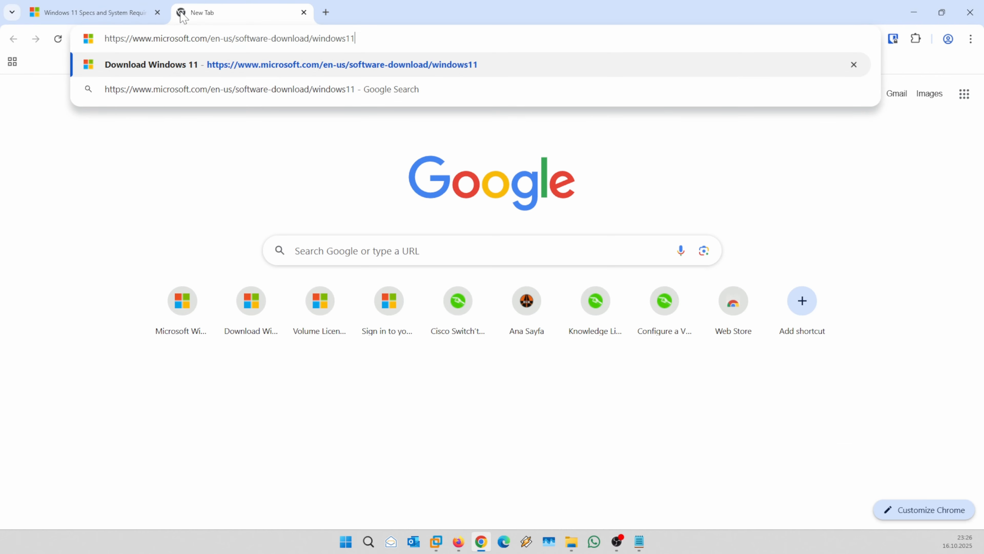
key(Return)
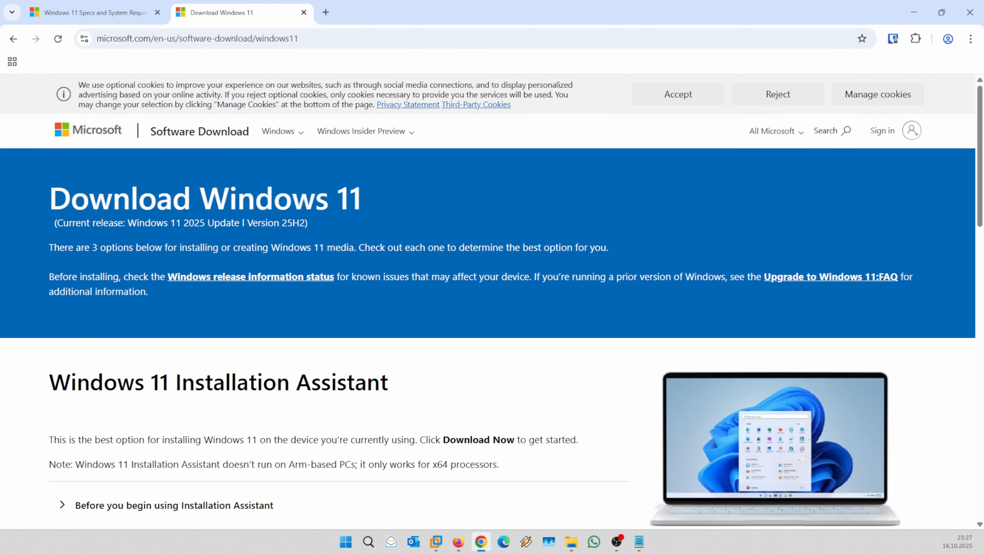
Load the Volume Licensing Service Center in another tab, then return to the download page.
key(alt+Tab)
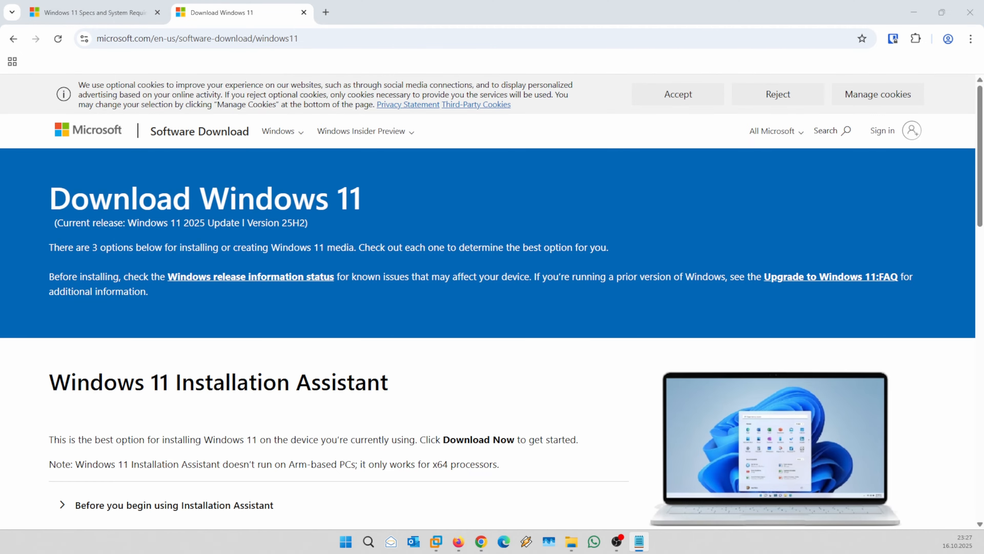
click(327, 23)
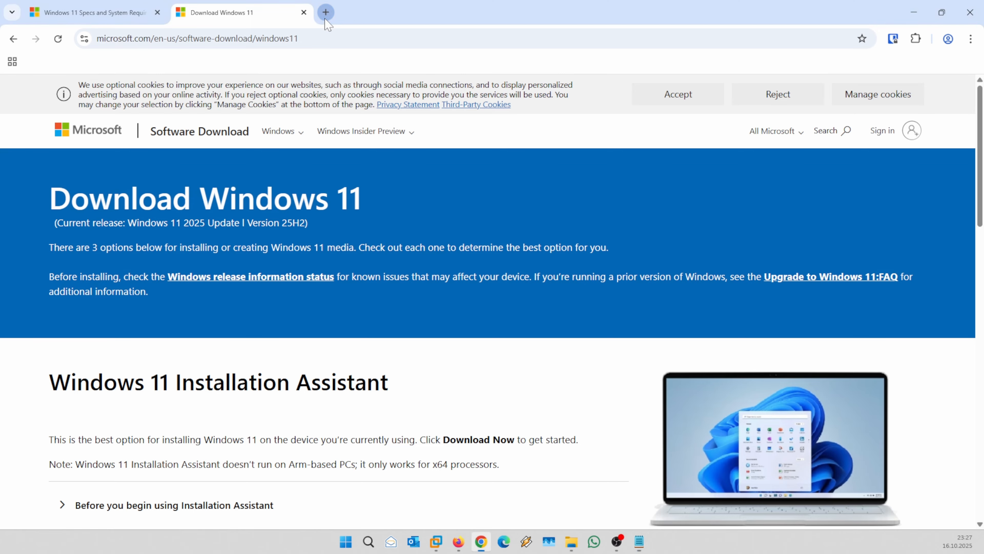
click(325, 19)
text(https://www.microsoft.com/licensing/servicecenter)
key(Return)
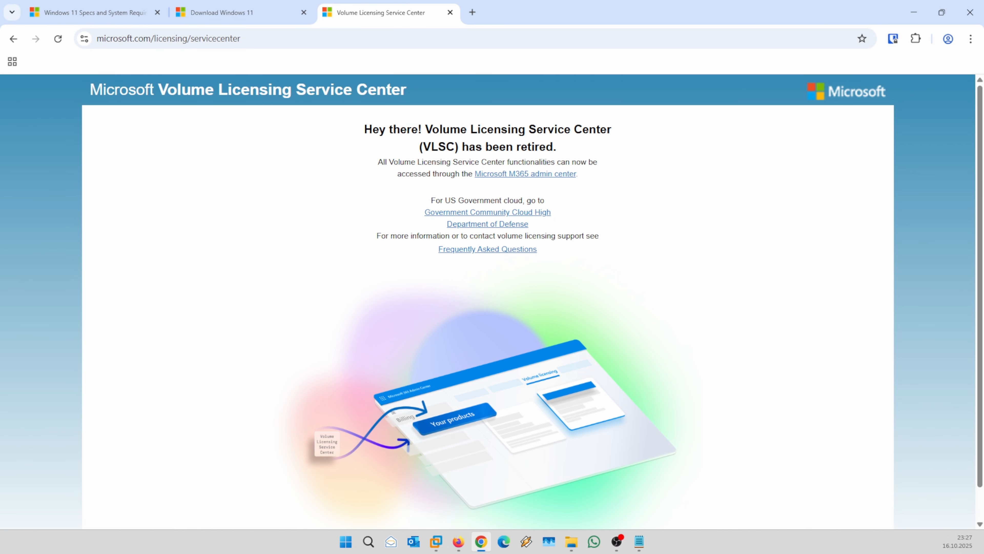
click(288, 19)
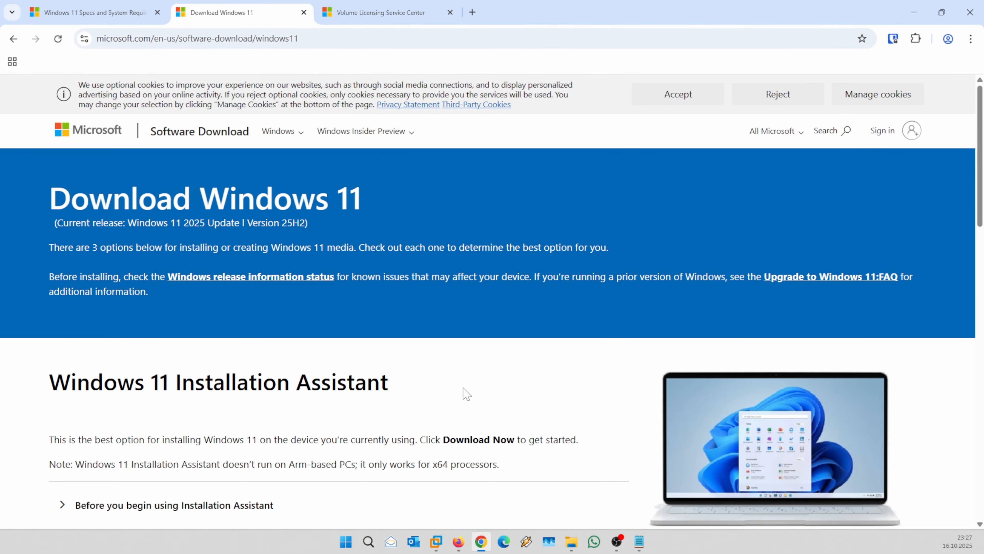
Scroll to the Windows 11 Disk Image (ISO) section and open its Select Download dropdown.
scroll(451, 390, down, 2)
scroll(454, 389, down, 2)
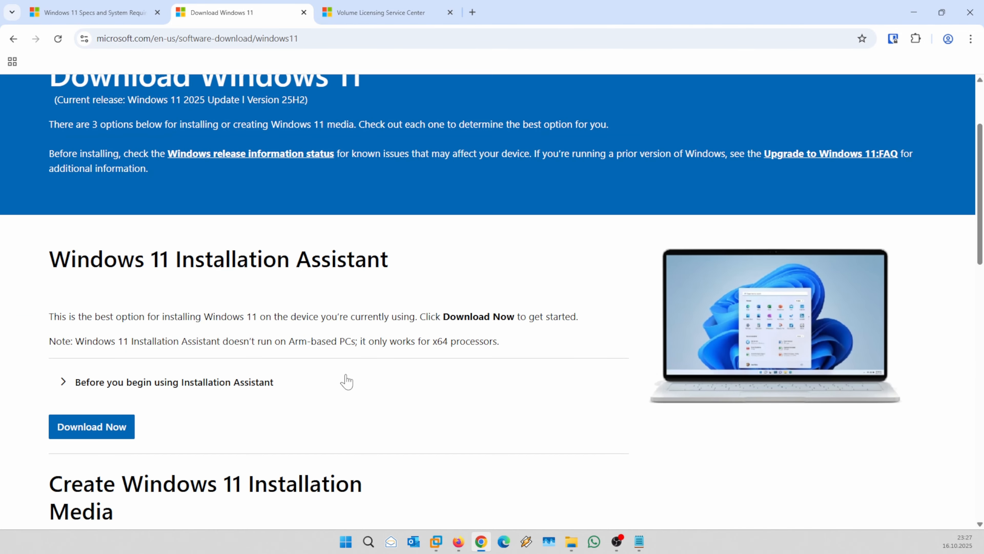
scroll(343, 379, down, 5)
scroll(172, 402, down, 6)
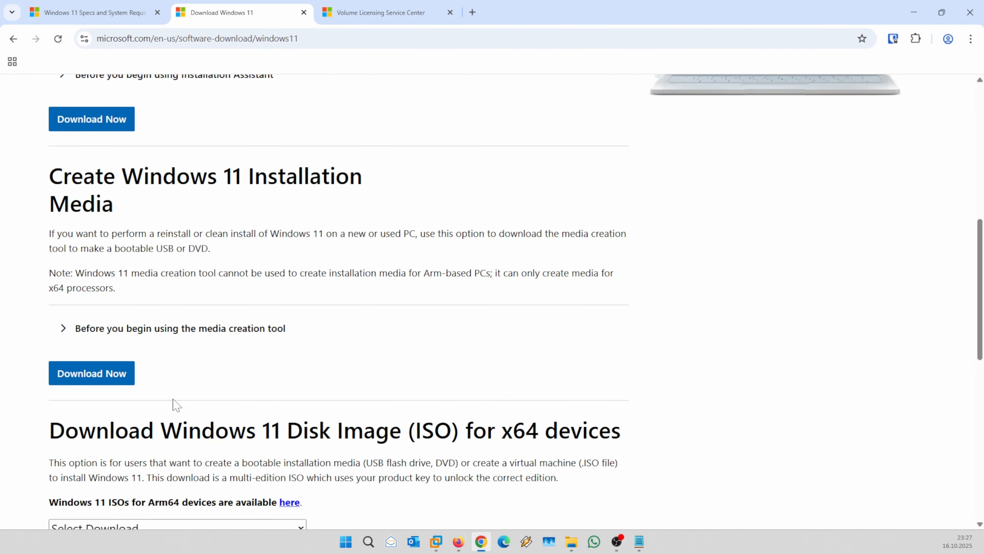
click(127, 469)
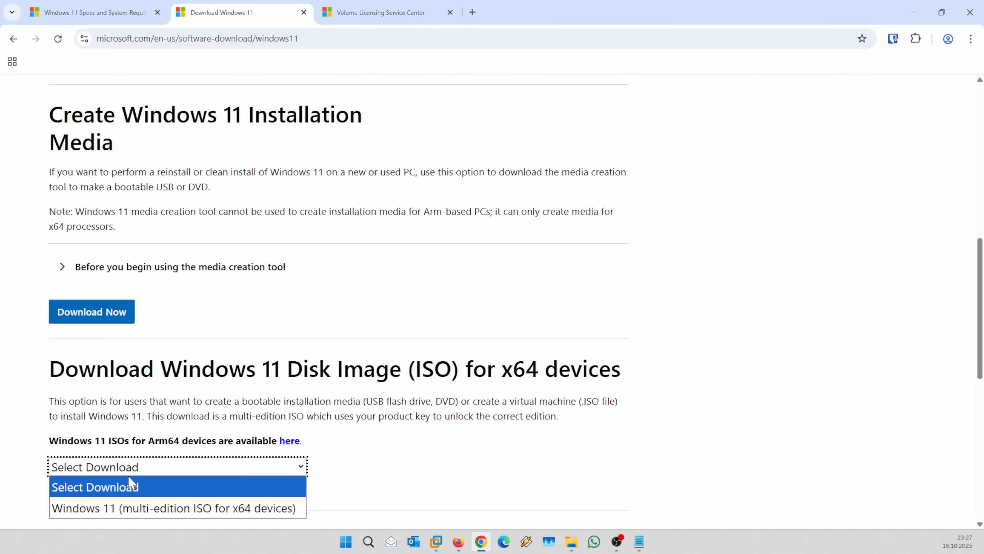
click(407, 12)
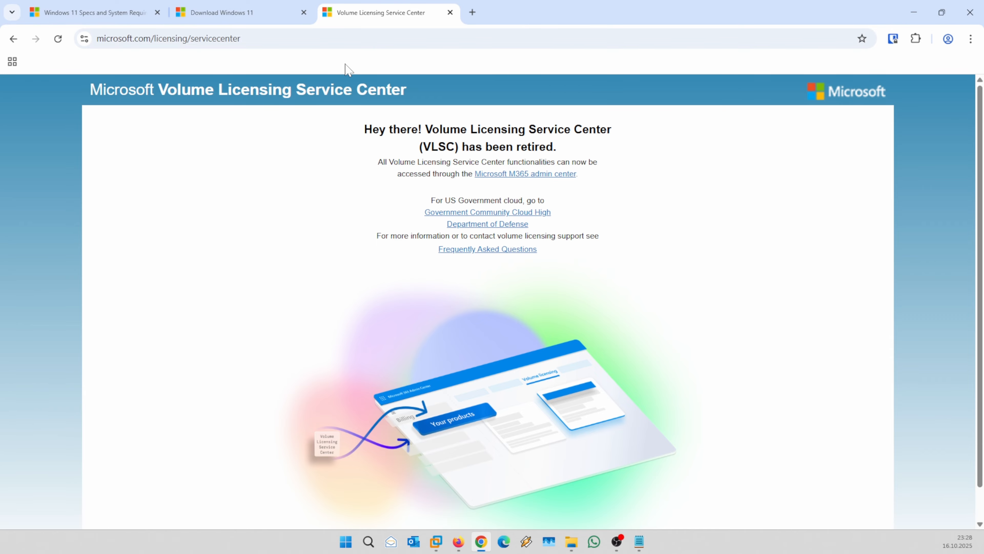
click(245, 11)
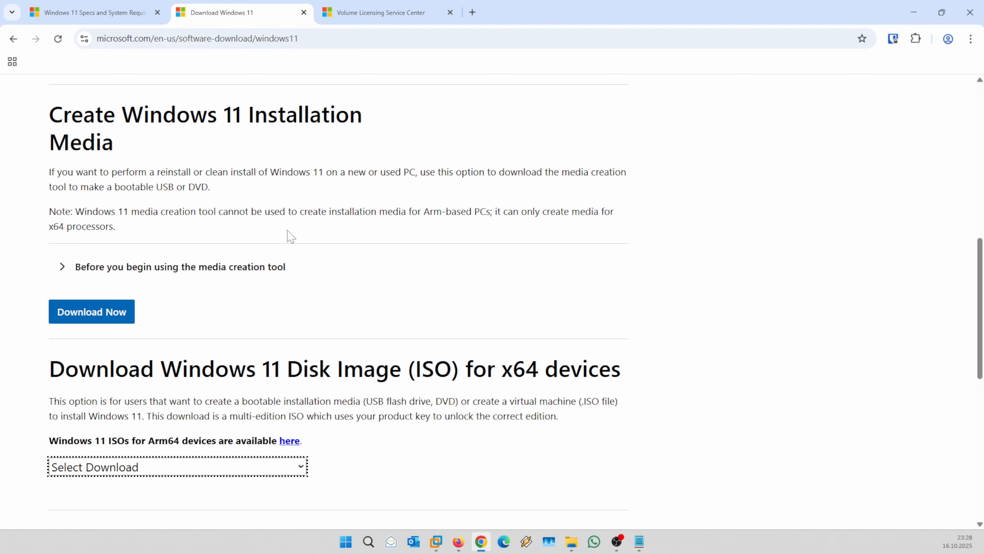
click(129, 476)
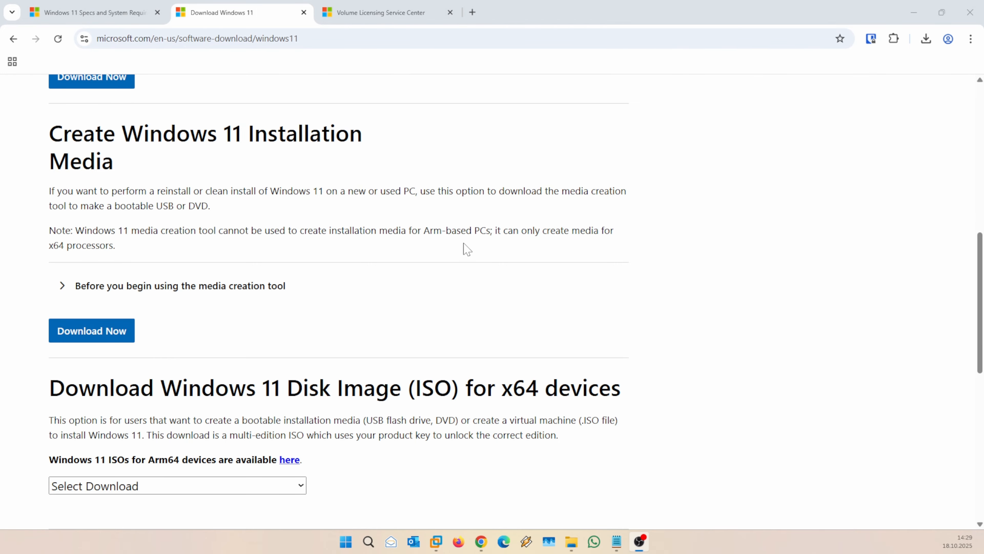
click(407, 13)
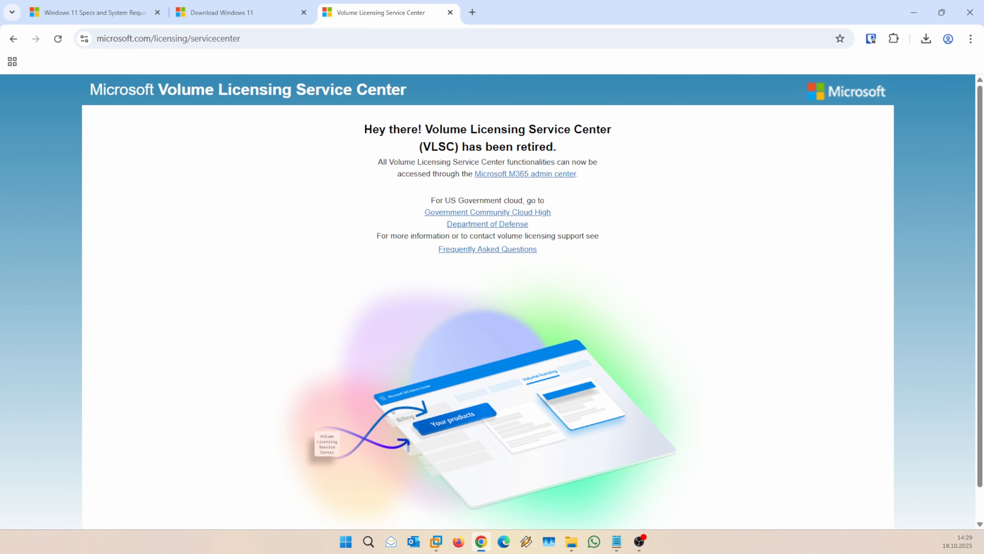
click(220, 13)
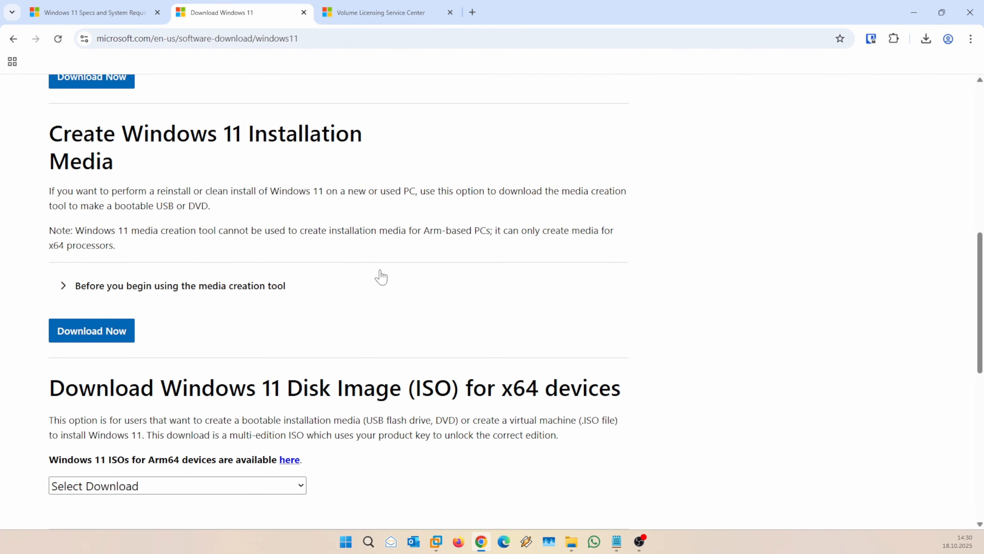
Search 'rufus' in a new tab, open rufus.ie and scroll to the 4.11 download table.
click(472, 12)
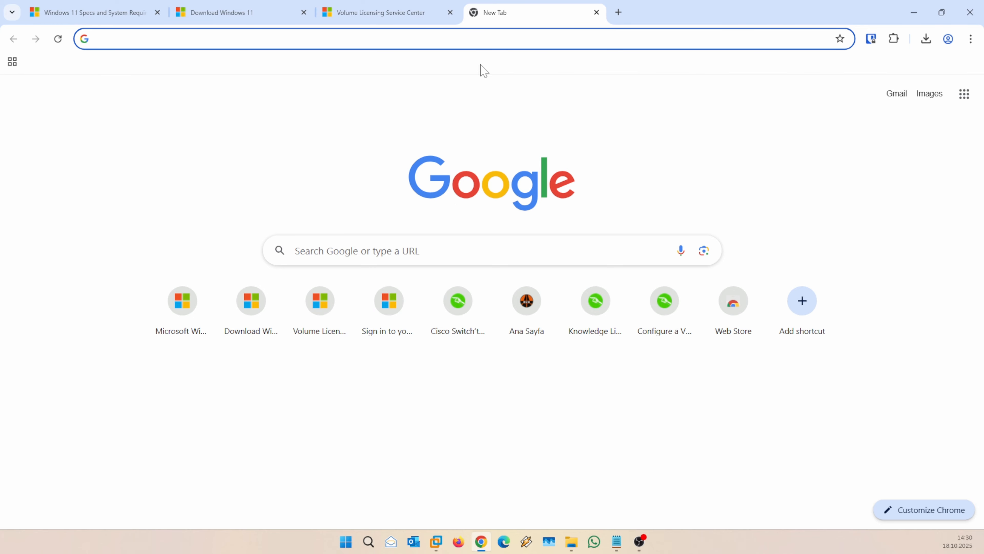
text(rufus)
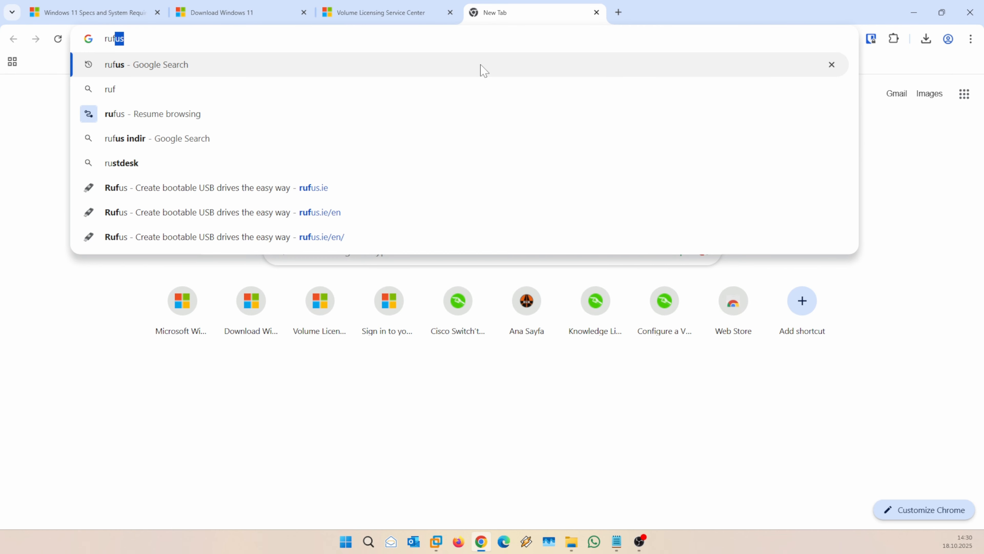
key(Return)
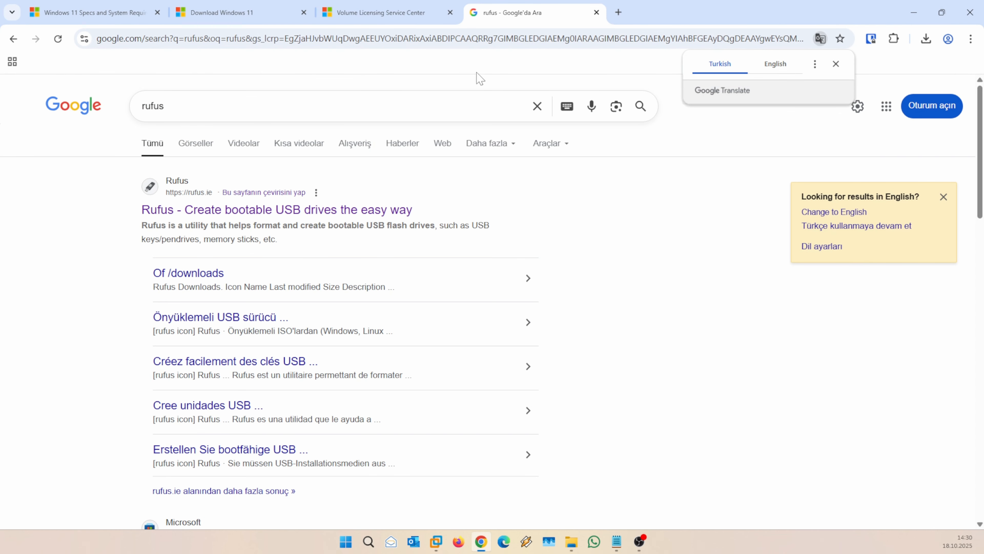
click(337, 210)
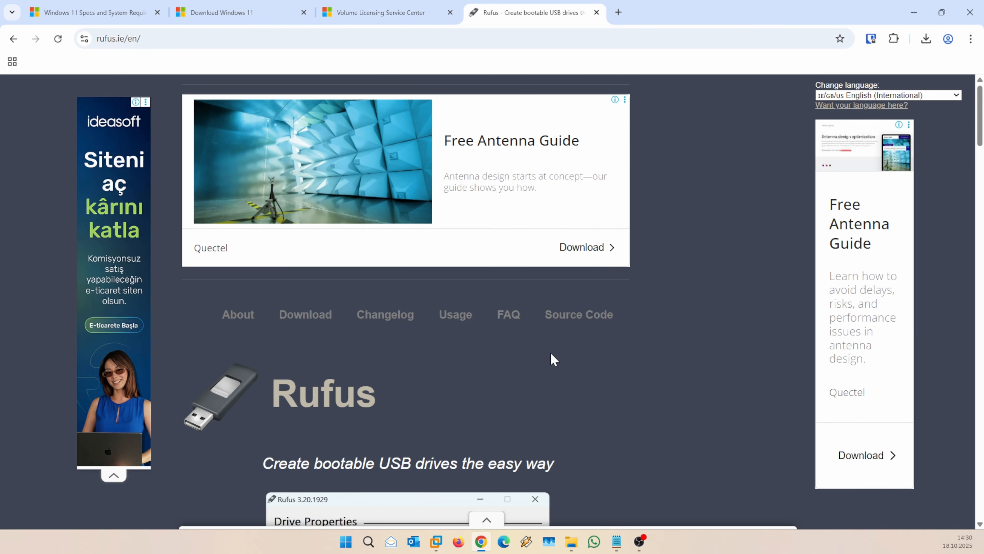
scroll(470, 405, down, 3)
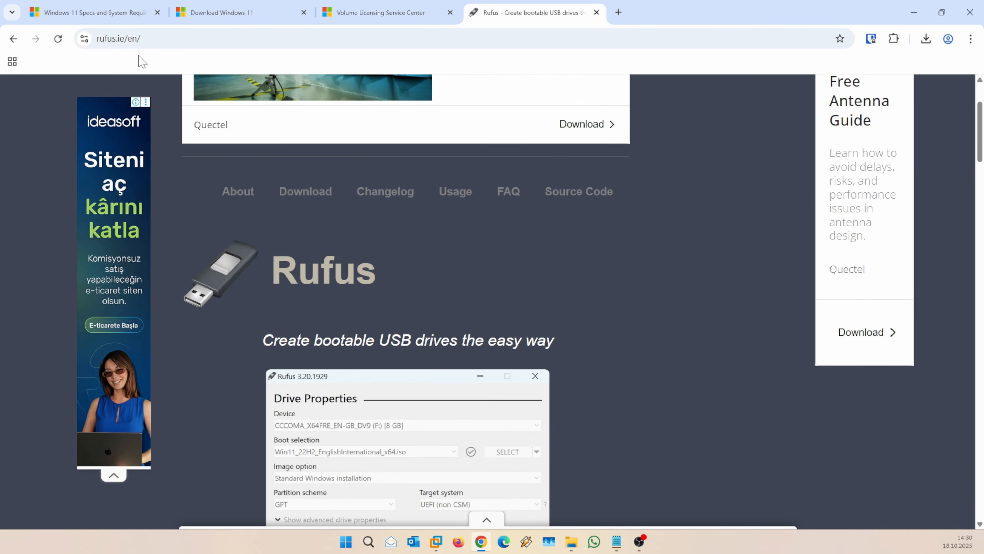
scroll(454, 299, down, 6)
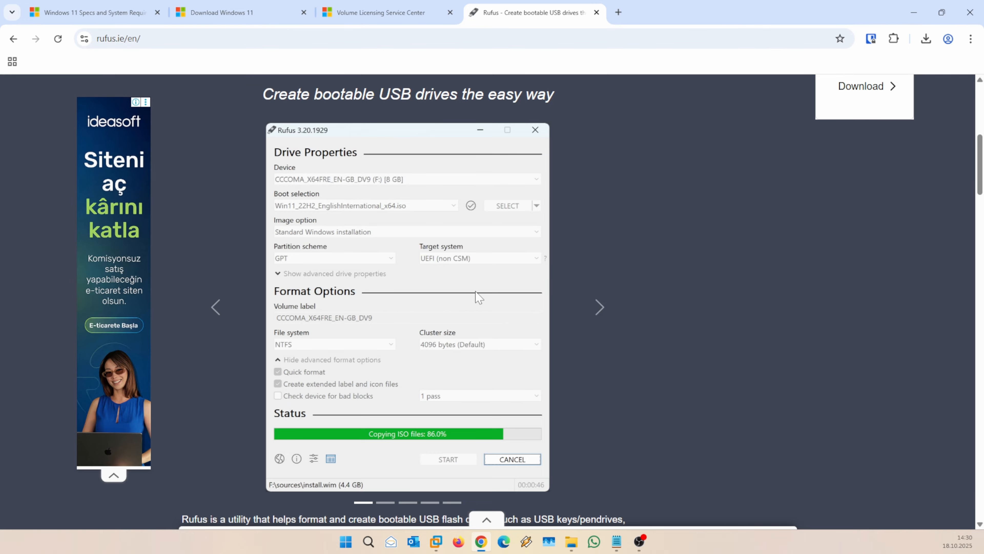
scroll(478, 297, down, 7)
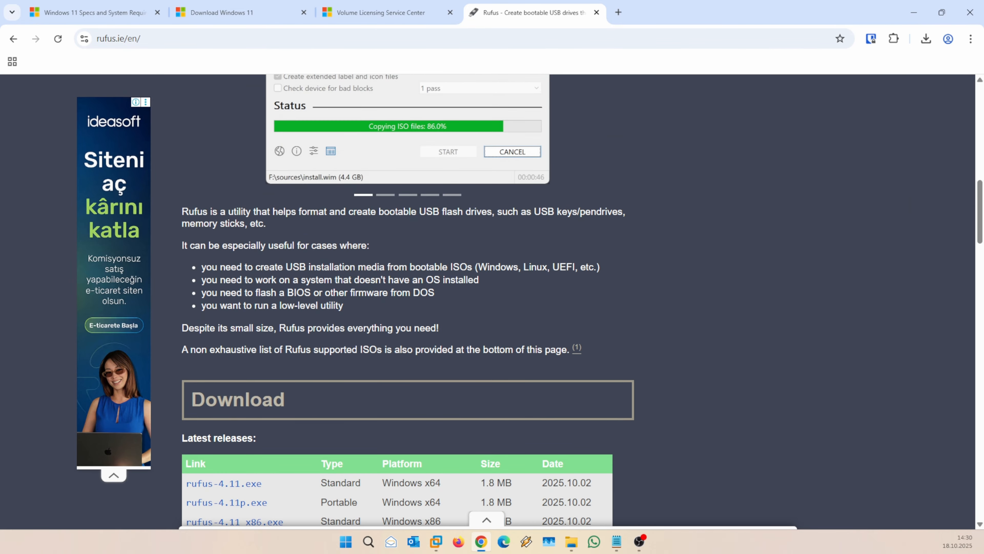
scroll(248, 343, down, 3)
scroll(248, 343, up, 1)
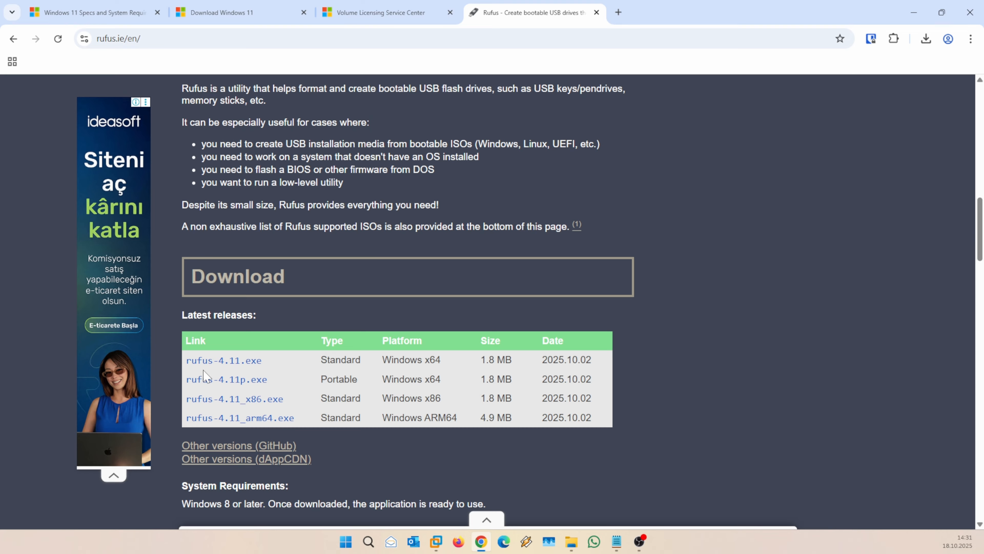
Download the portable rufus-4.11p.exe, dismiss the ad, and run the finished download.
click(236, 366)
click(236, 383)
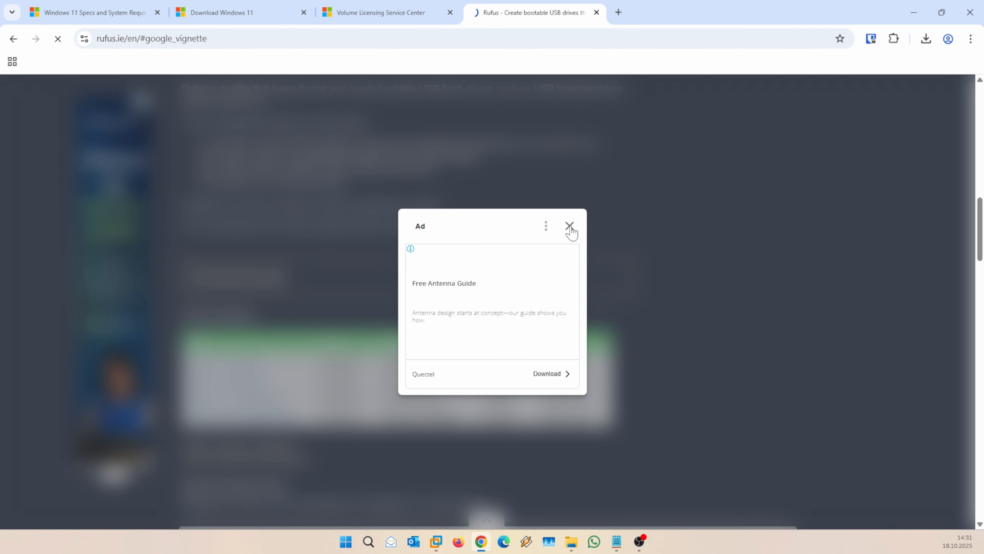
click(569, 227)
mouse_move(814, 75)
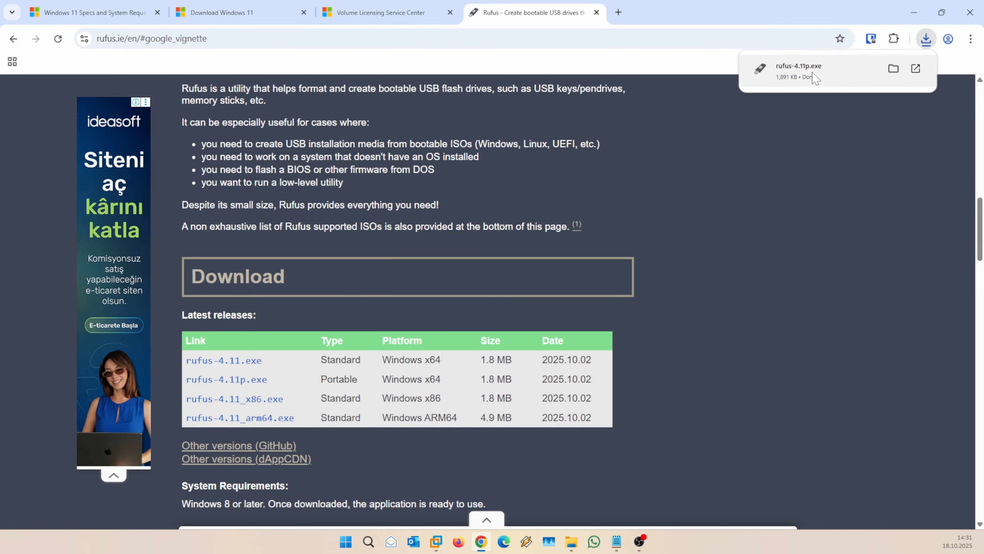
click(814, 75)
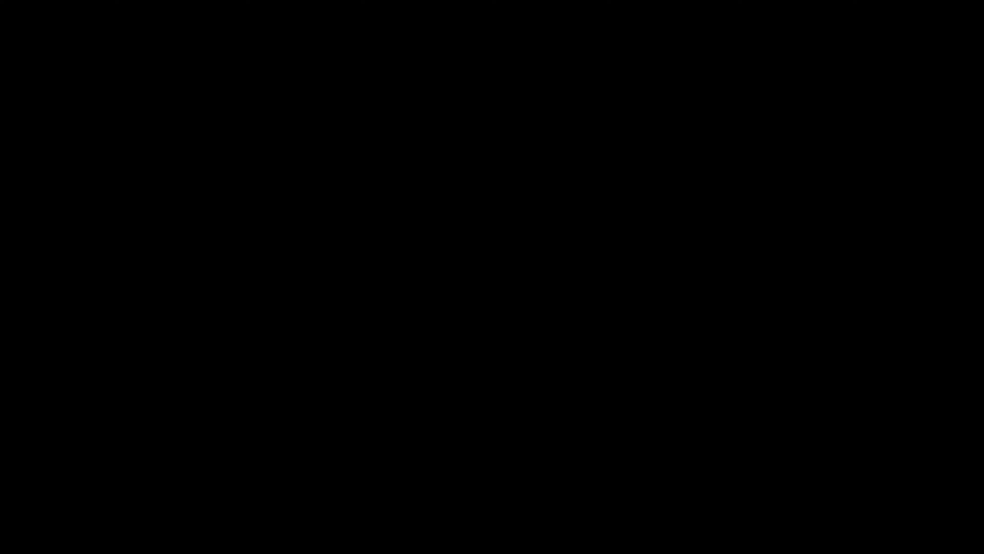
Approve the Rufus launch, centre its window, and keep USB (I:) [64 GB] as the device.
click(435, 247)
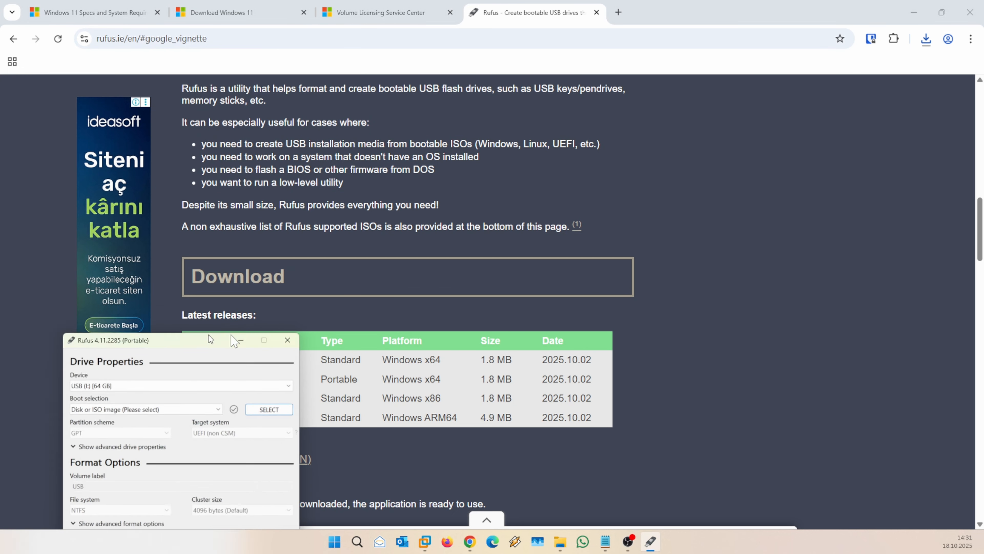
drag(210, 339, 504, 116)
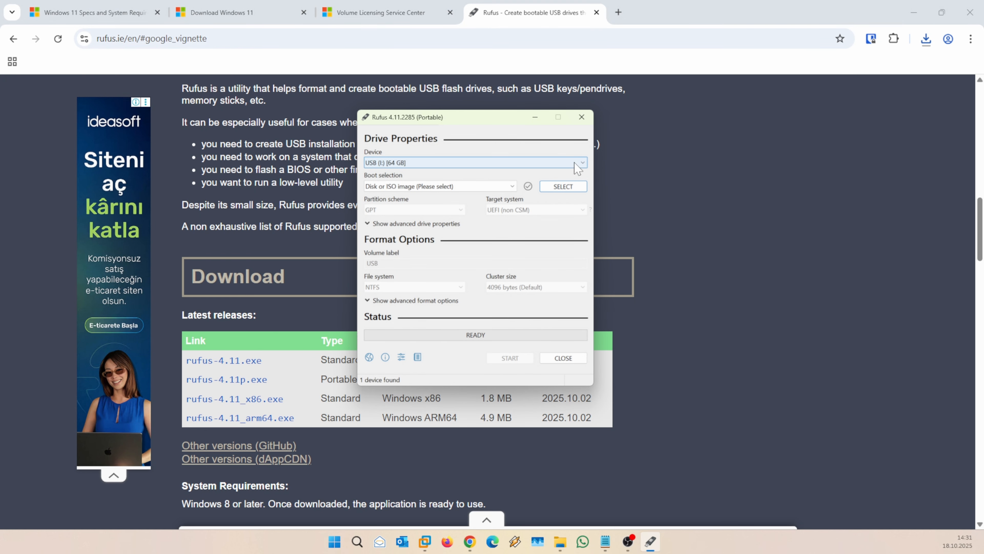
click(459, 162)
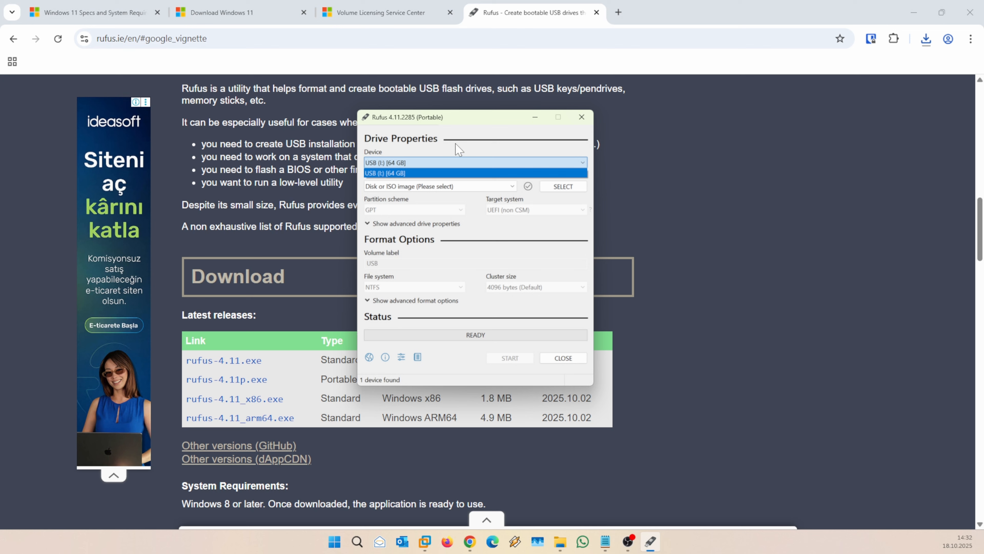
click(458, 153)
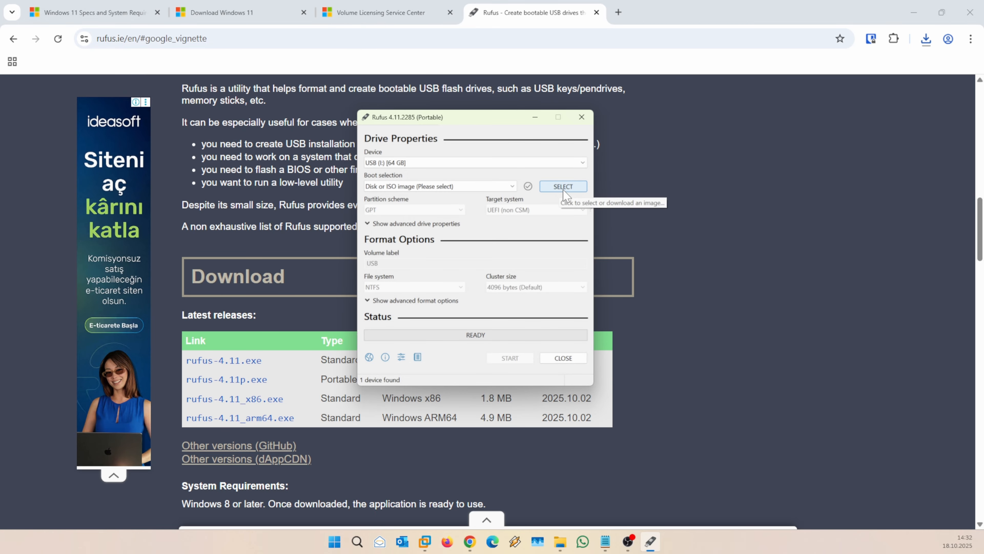
Choose the English Windows 11 Pro 25H2 ISO as the Rufus boot image.
click(568, 186)
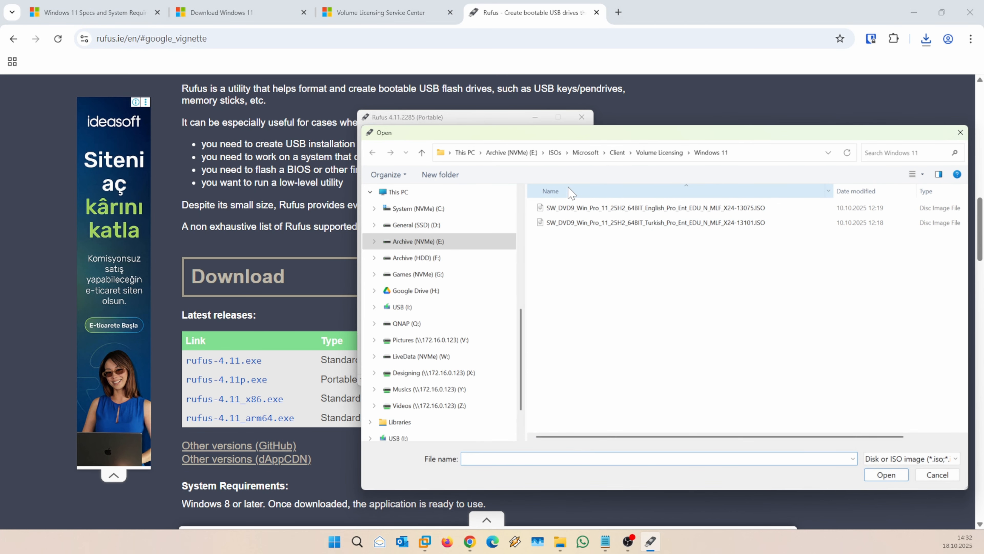
drag(635, 133, 487, 126)
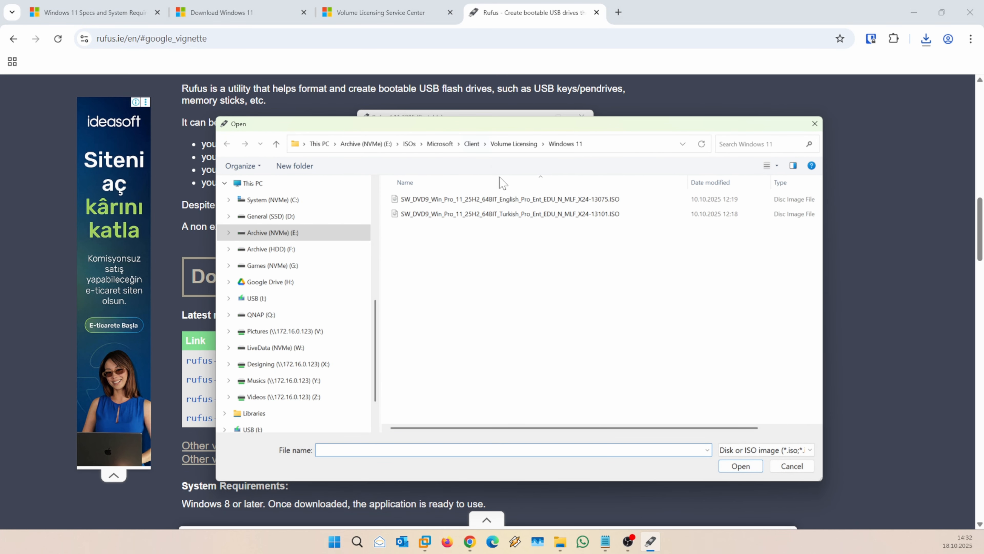
click(469, 204)
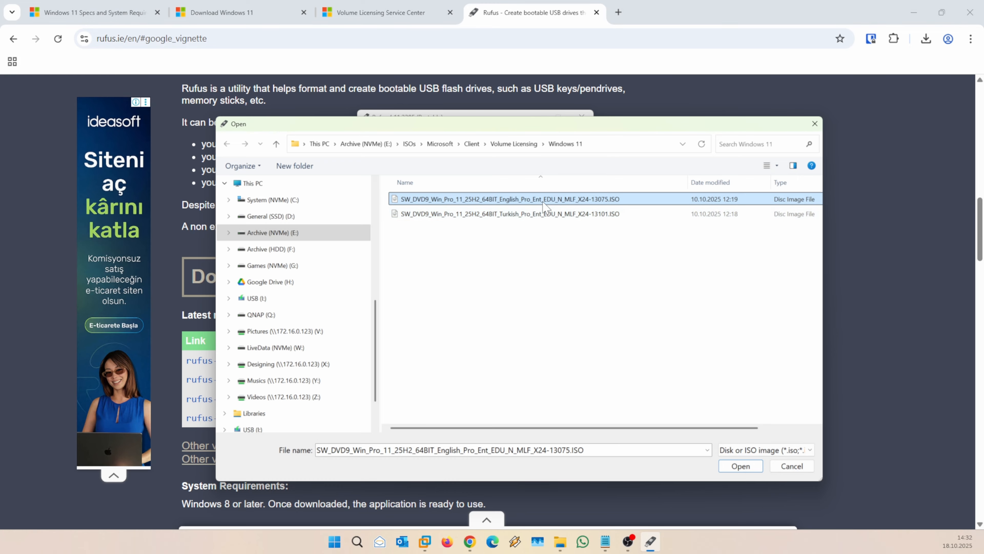
click(724, 467)
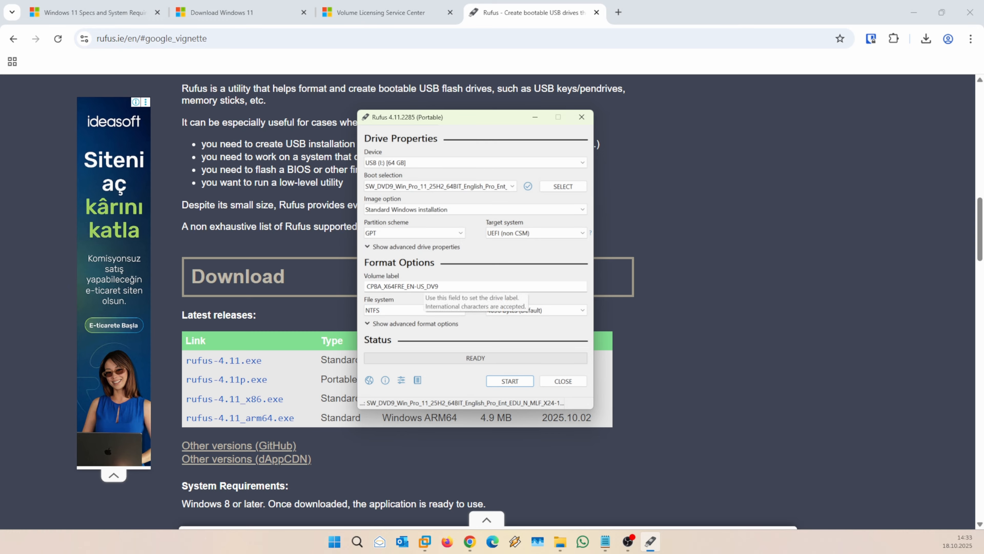
Set the volume label to 'Windows 11 Installation Disk' and start writing the drive.
double_click(469, 286)
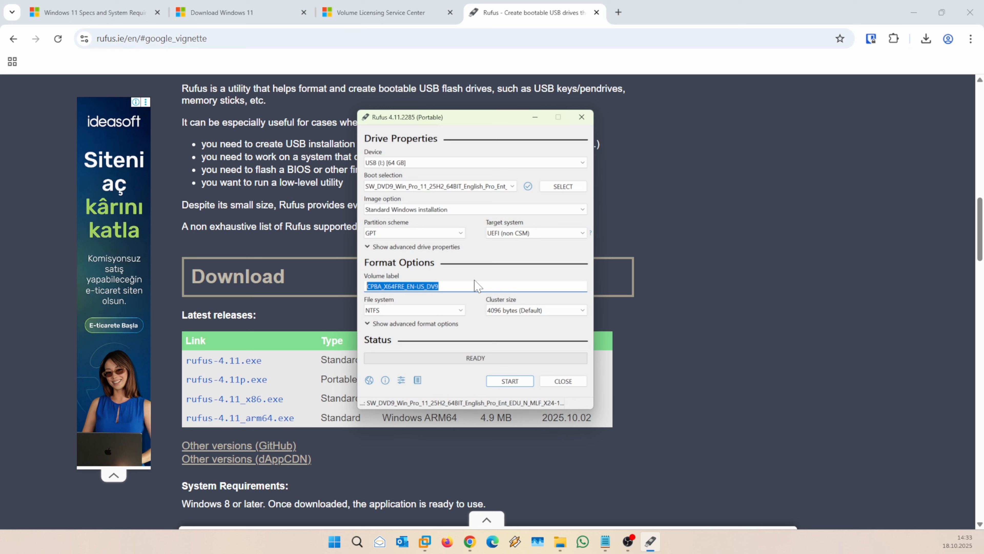
text(Windows 11 Installation Disk)
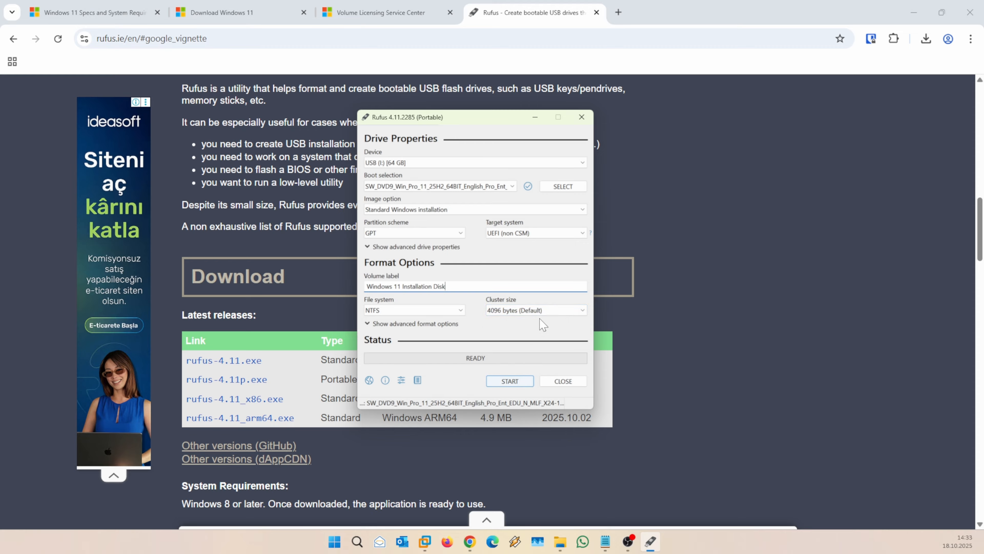
click(514, 382)
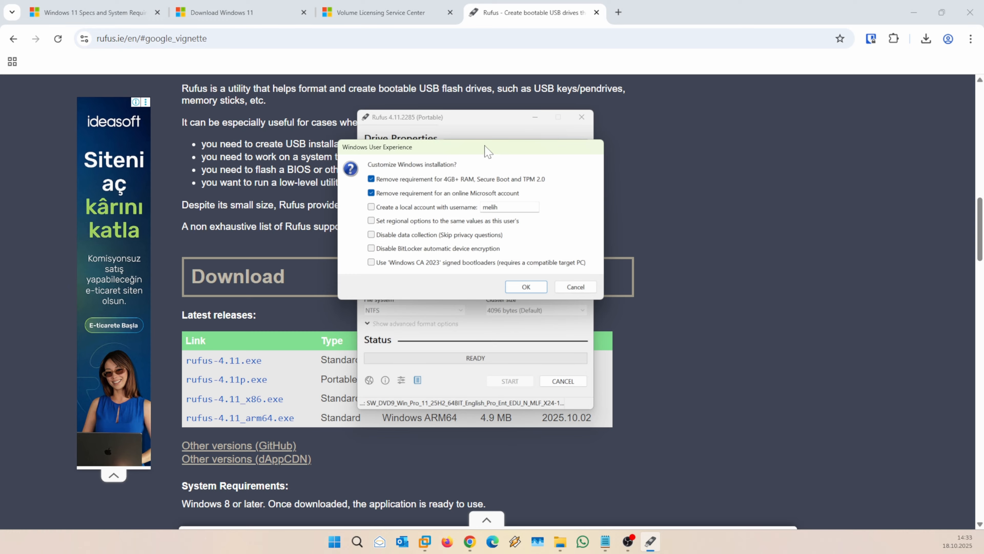
Review the Windows User Experience options, leaving only TPM/RAM and online-account removals checked.
drag(488, 151, 495, 197)
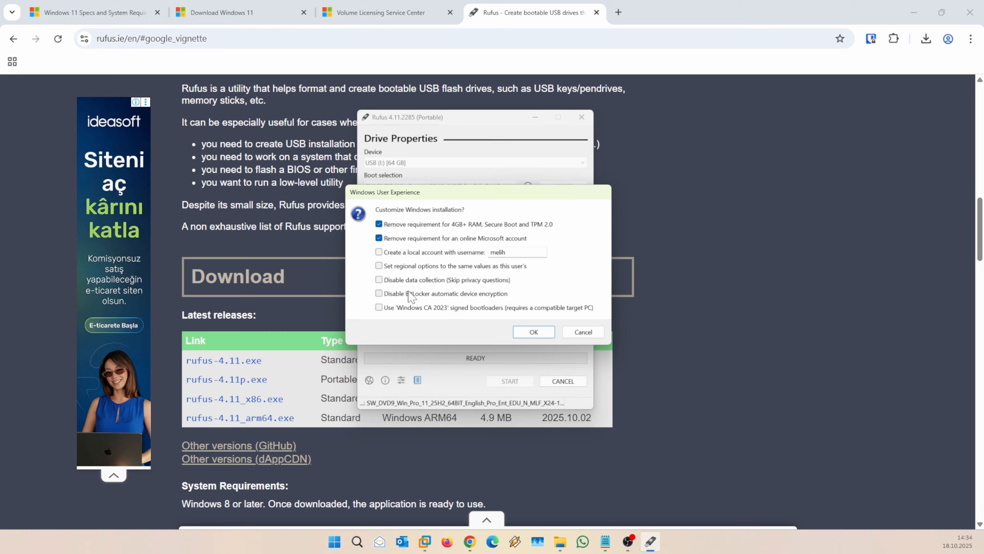
drag(460, 196, 462, 176)
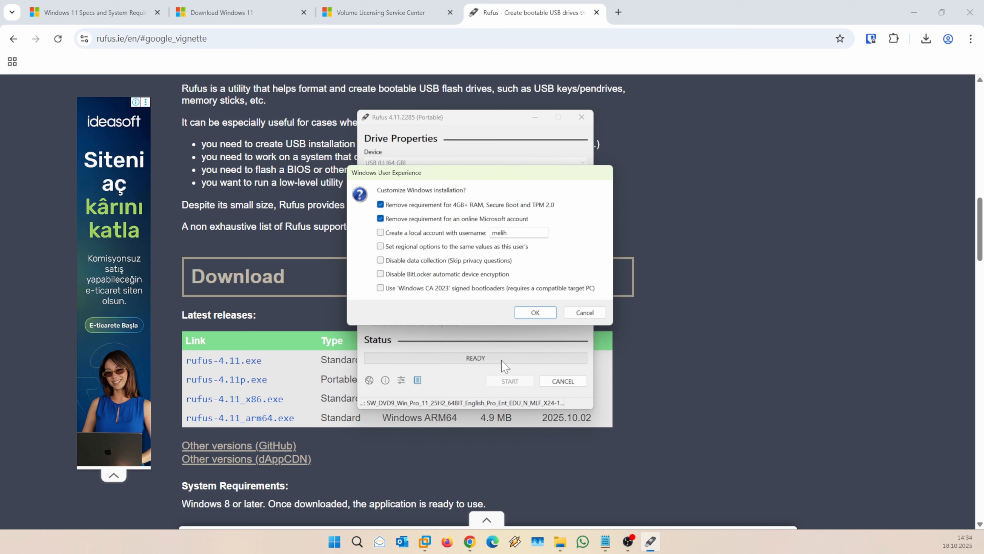
drag(473, 171, 474, 193)
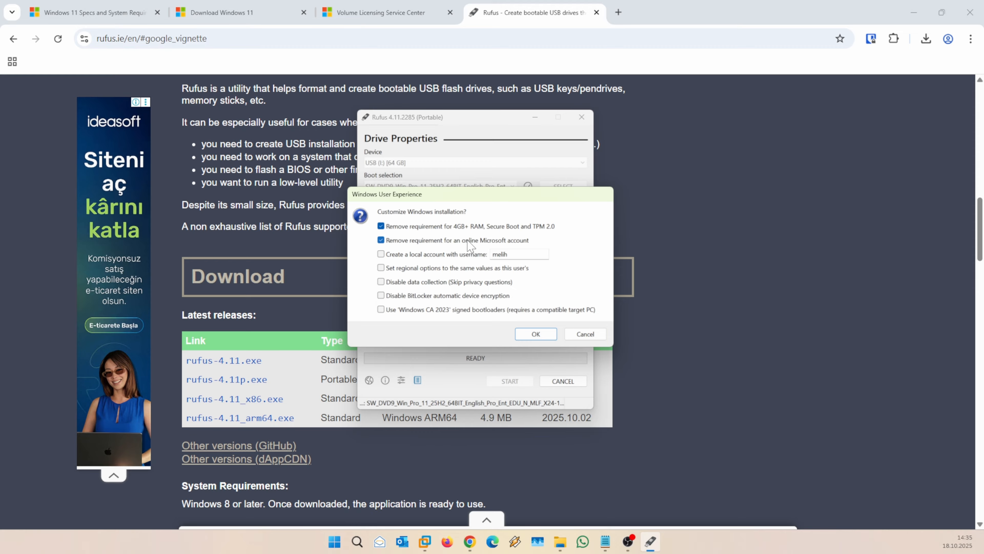
Accept the customisation and confirm erasing the 64 GB USB drive so copying begins.
click(536, 334)
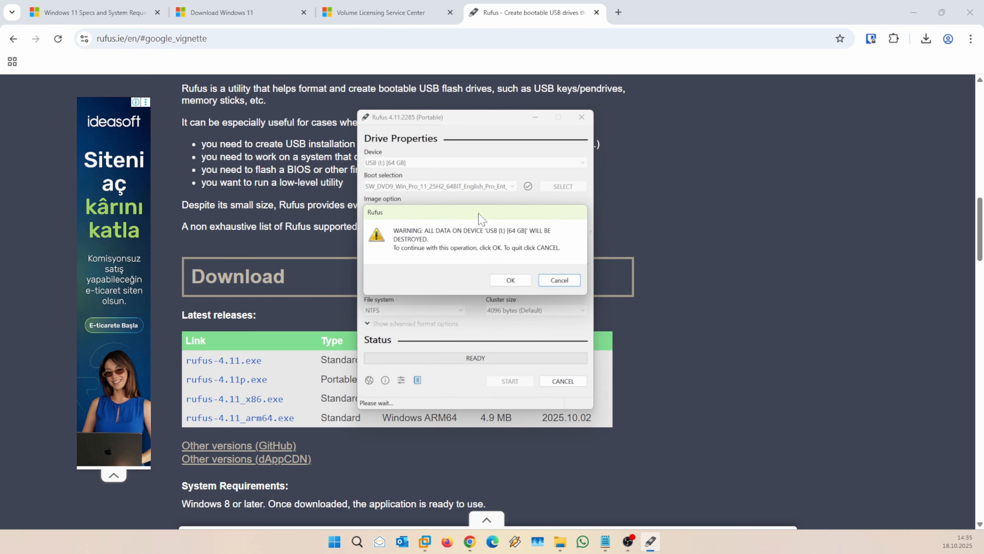
drag(478, 213, 459, 242)
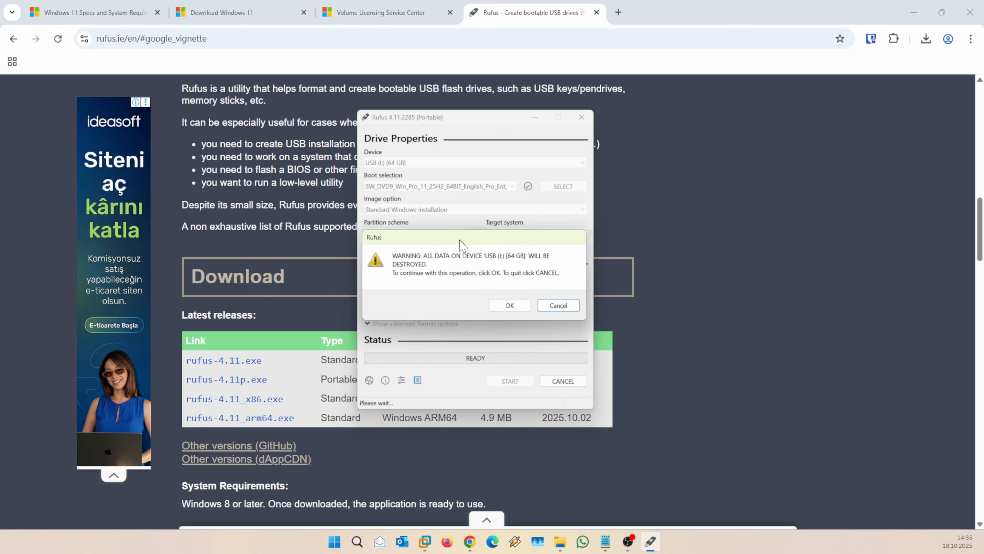
click(519, 307)
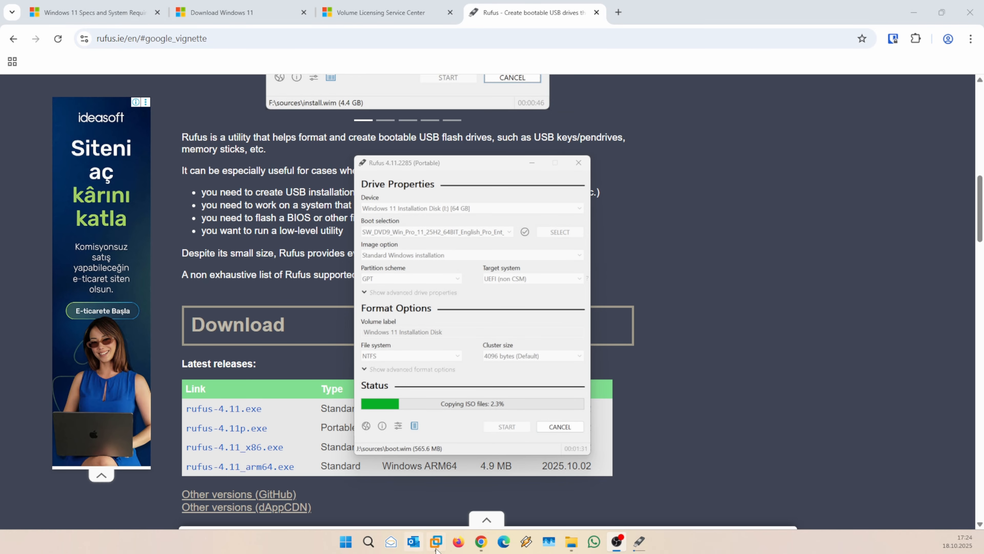
Start a new Typical virtual machine in VMware, choosing to install the operating system later.
click(436, 541)
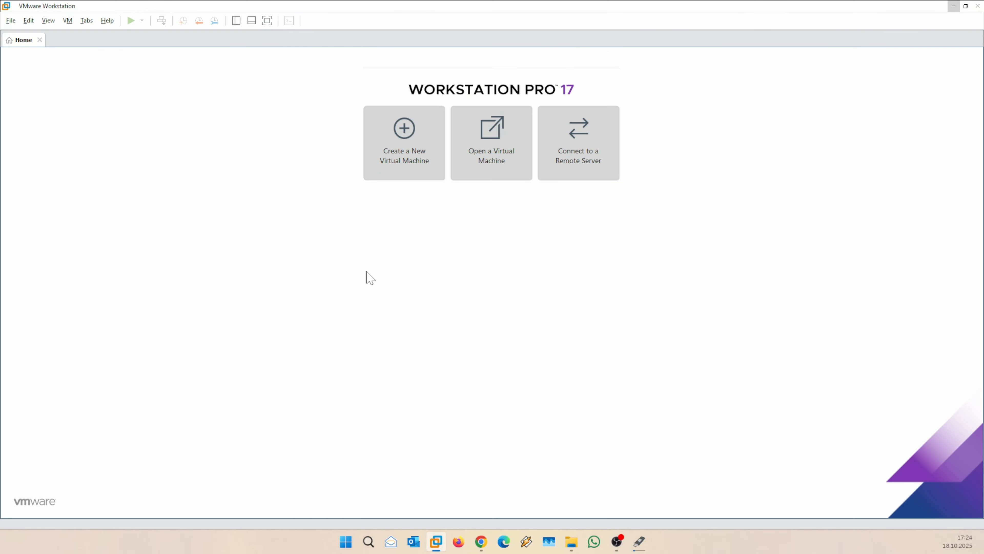
click(405, 135)
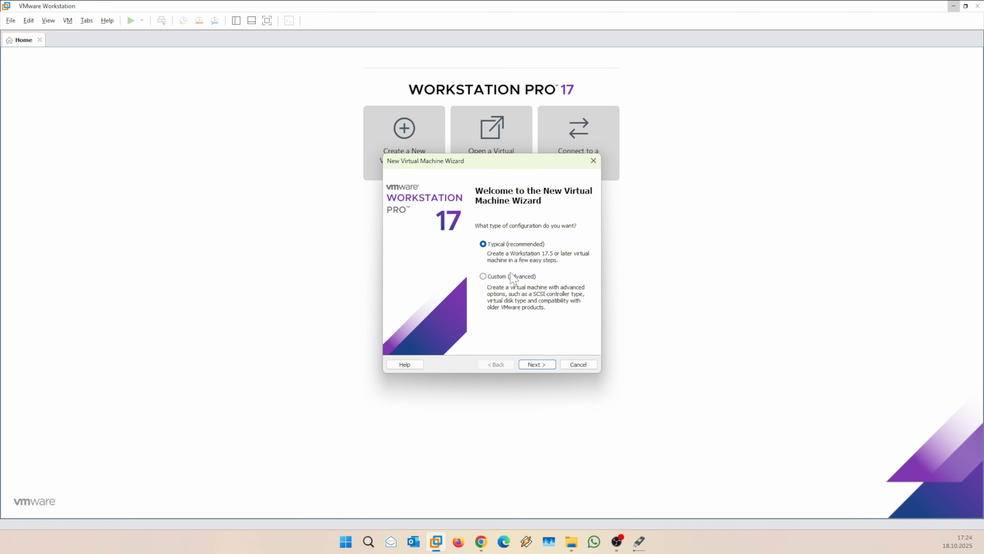
click(538, 367)
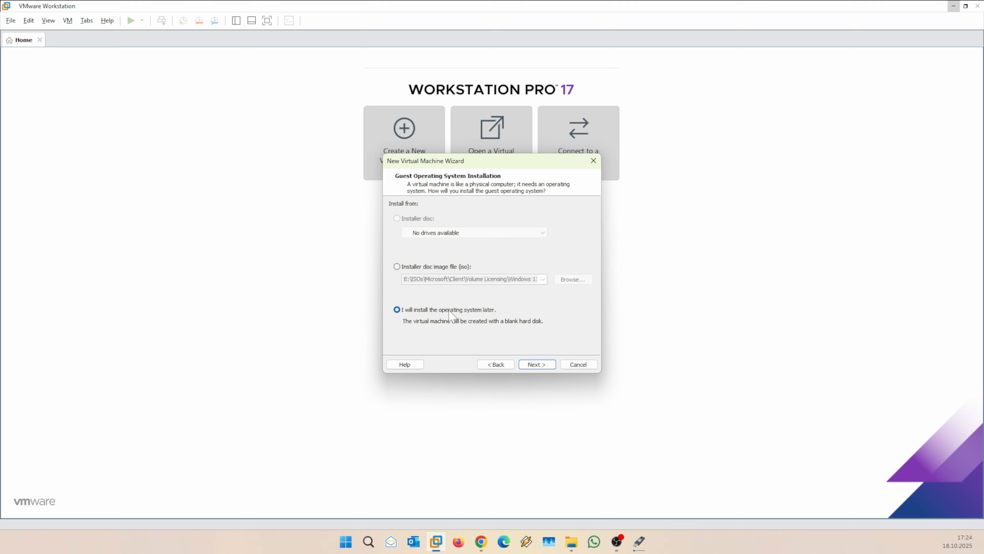
click(539, 367)
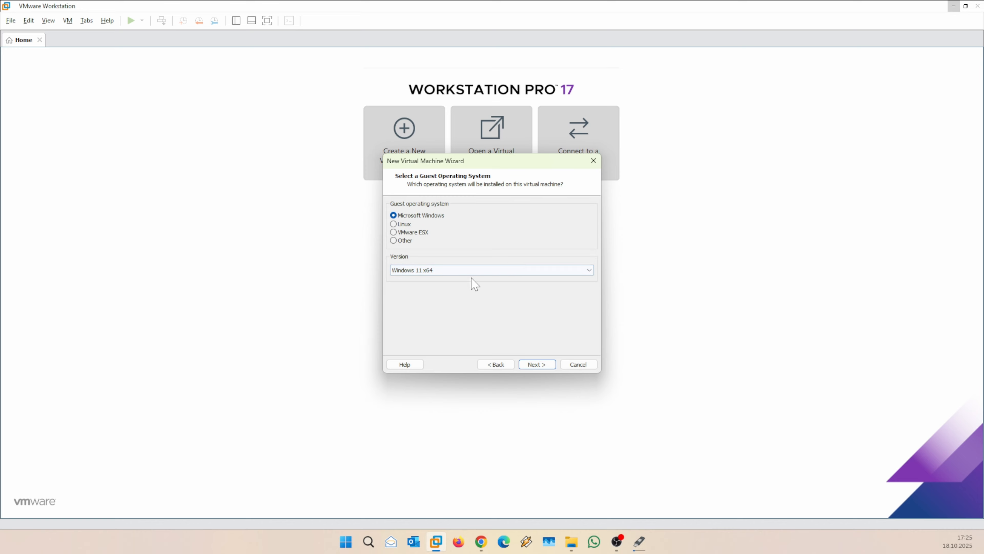
Select Windows 11 x64 as the guest operating system version.
click(425, 272)
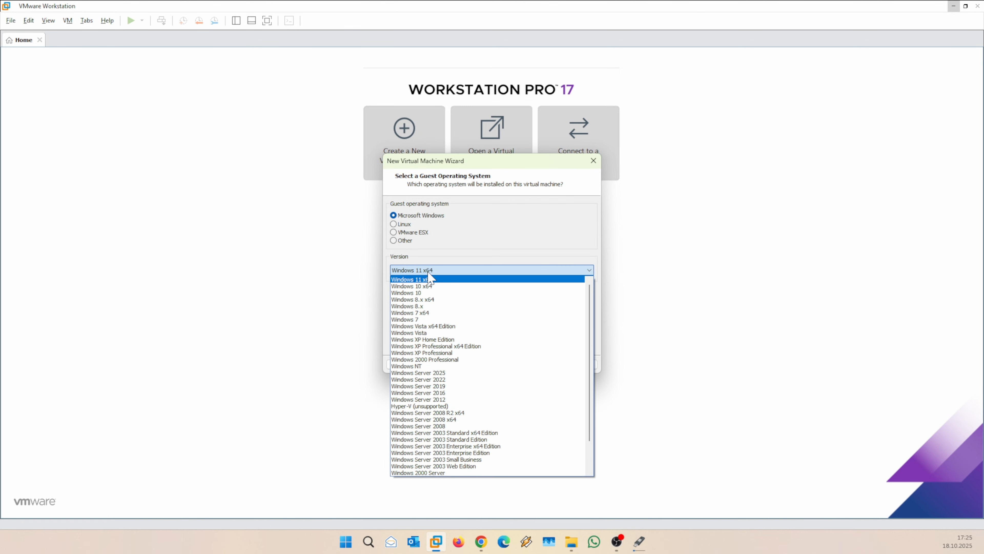
click(448, 279)
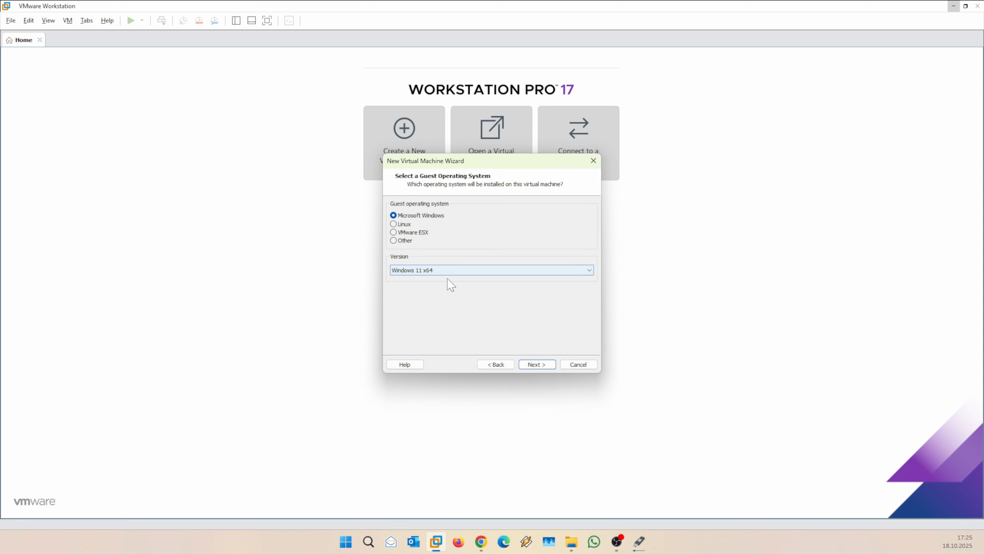
click(536, 365)
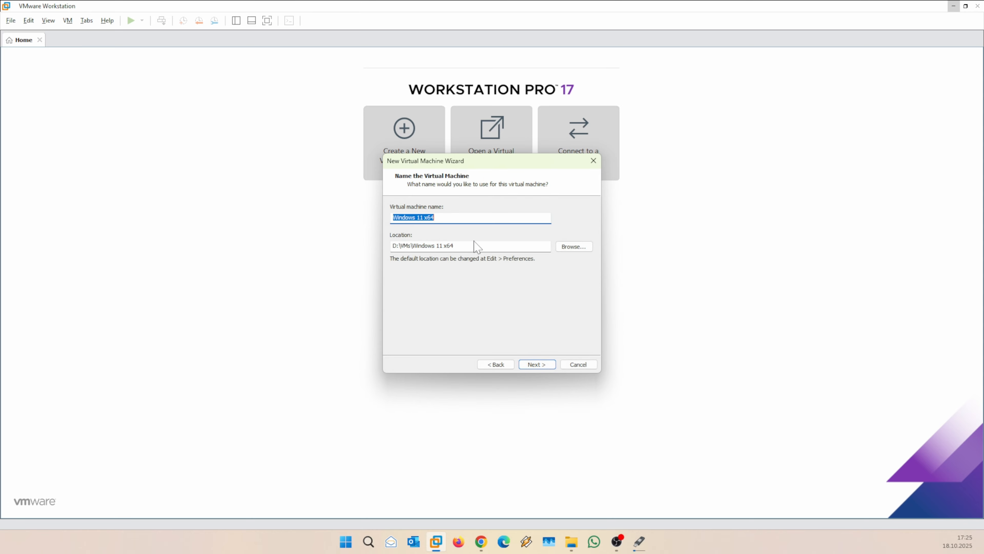
Shorten the virtual machine name from 'Windows 11 x64' to 'Windows 11'.
click(445, 218)
key(BackSpace)
click(536, 366)
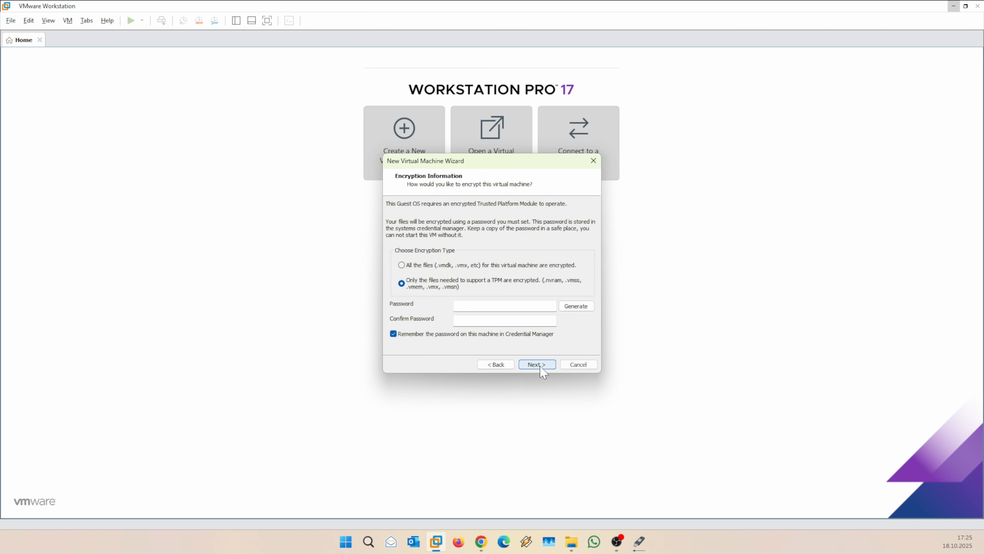
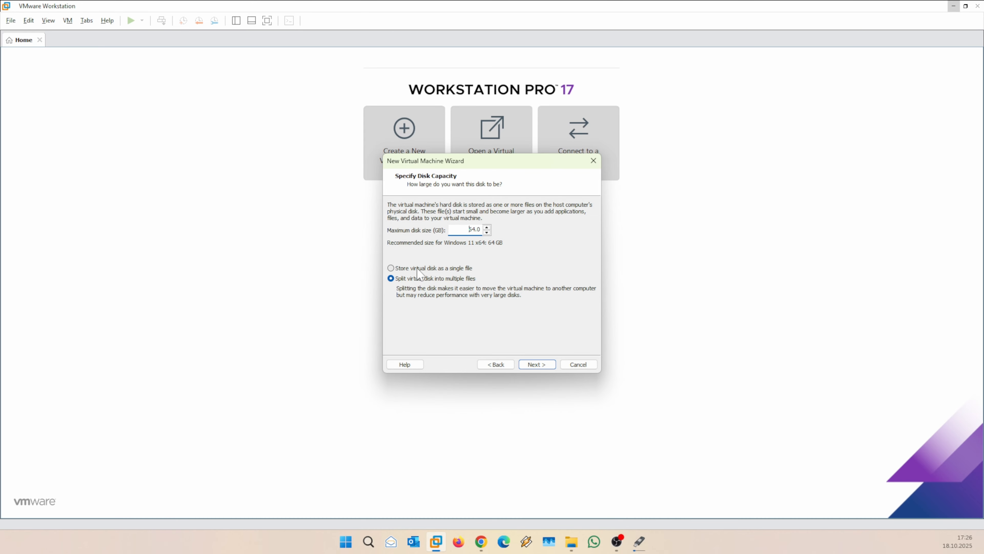
Store the virtual disk as a single file, then open Customize Hardware from the summary page.
click(417, 268)
click(543, 365)
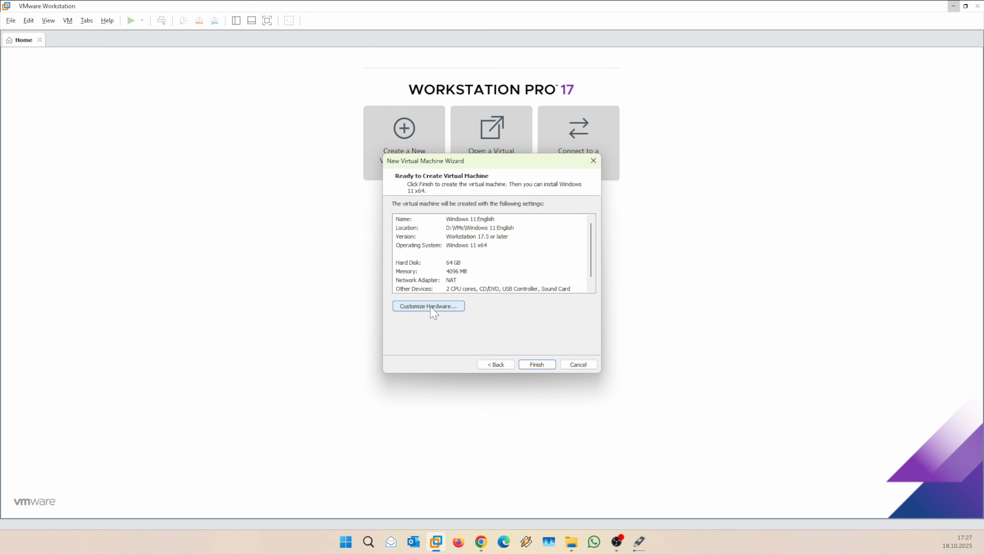
click(431, 306)
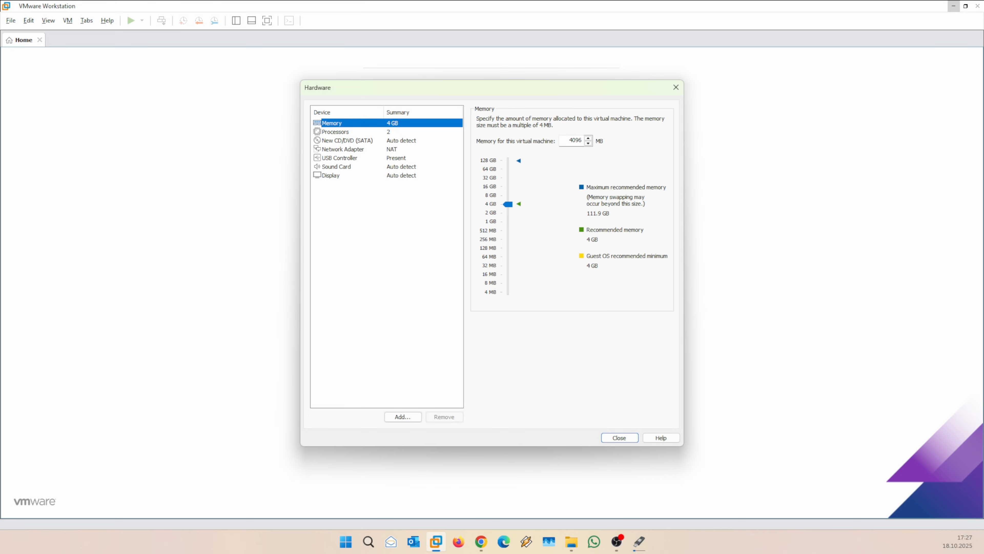
Raise memory to 8 GB and set 2 cores per processor, giving 4 cores in total.
drag(508, 204, 507, 195)
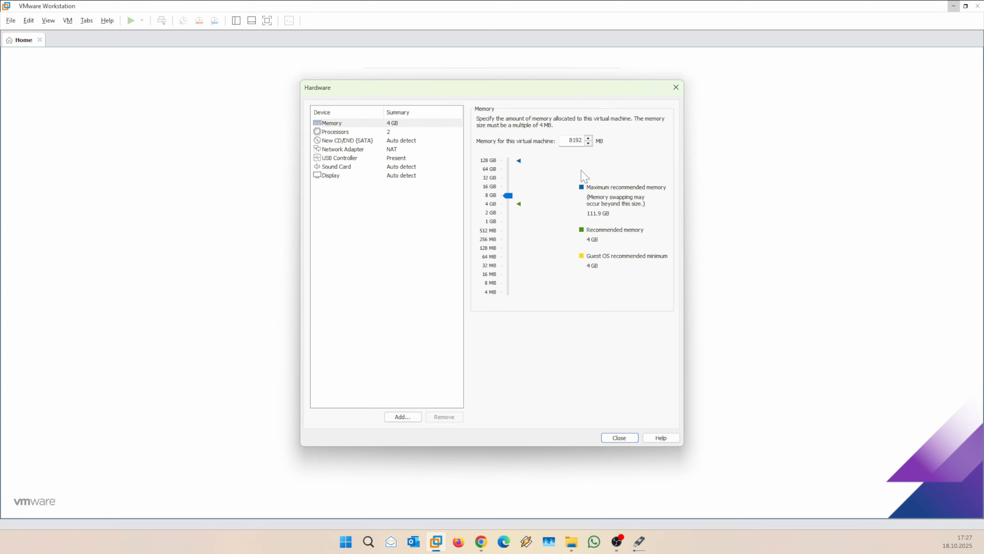
click(341, 131)
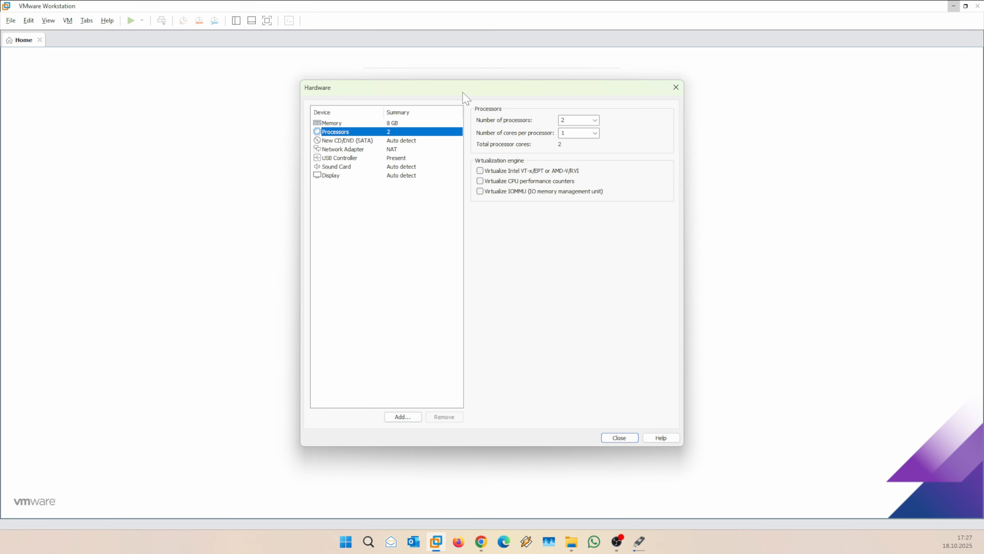
click(576, 131)
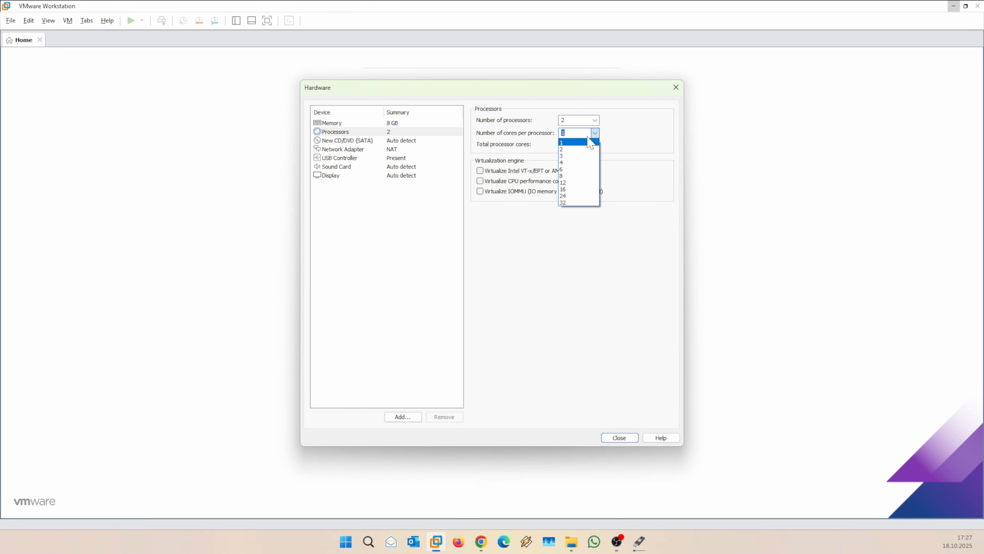
click(573, 150)
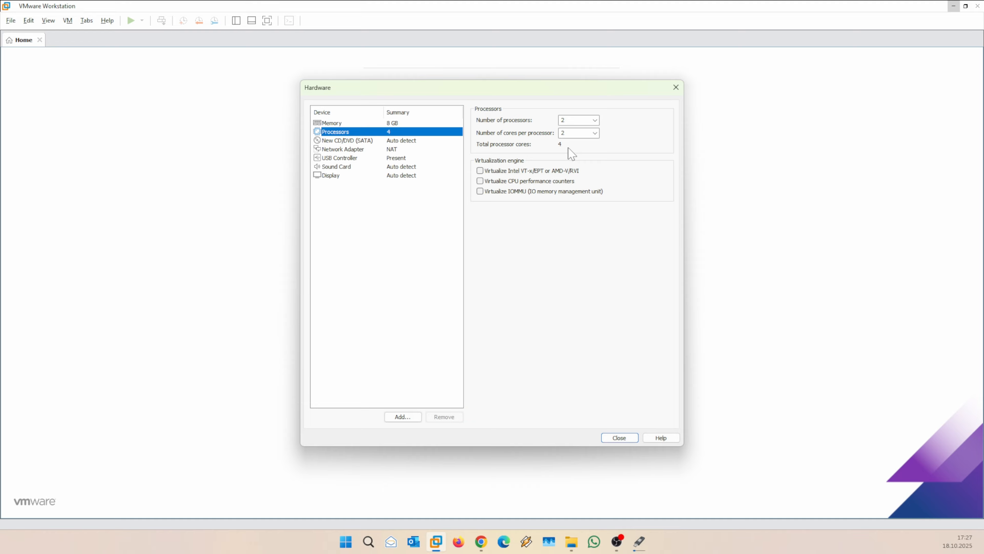
click(346, 141)
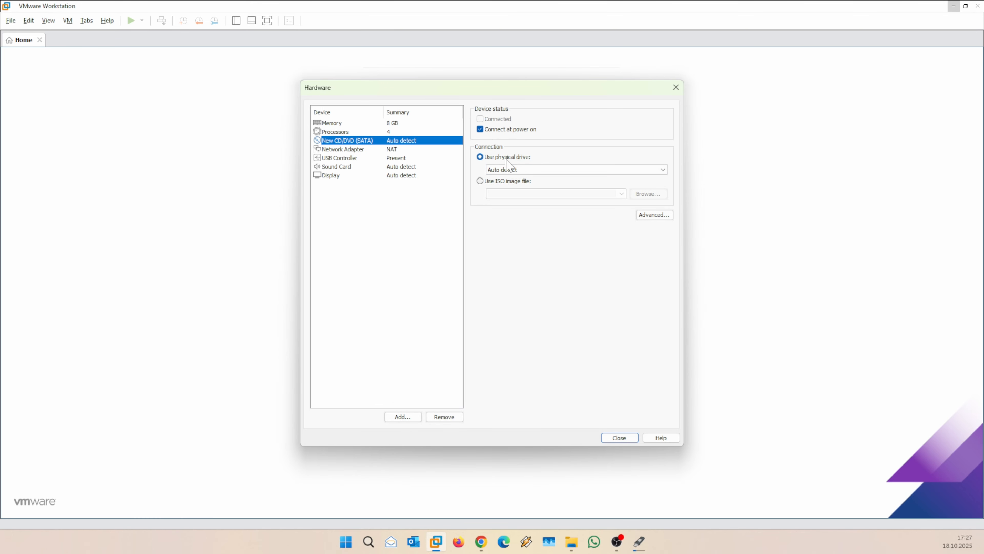
Attach the English Windows 11 ISO image file to the virtual CD/DVD drive.
click(493, 182)
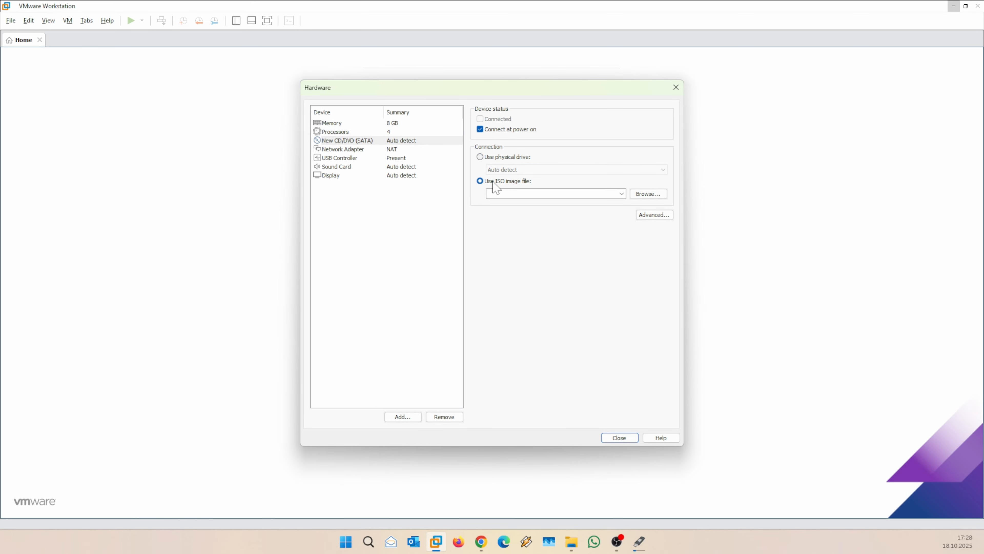
click(656, 195)
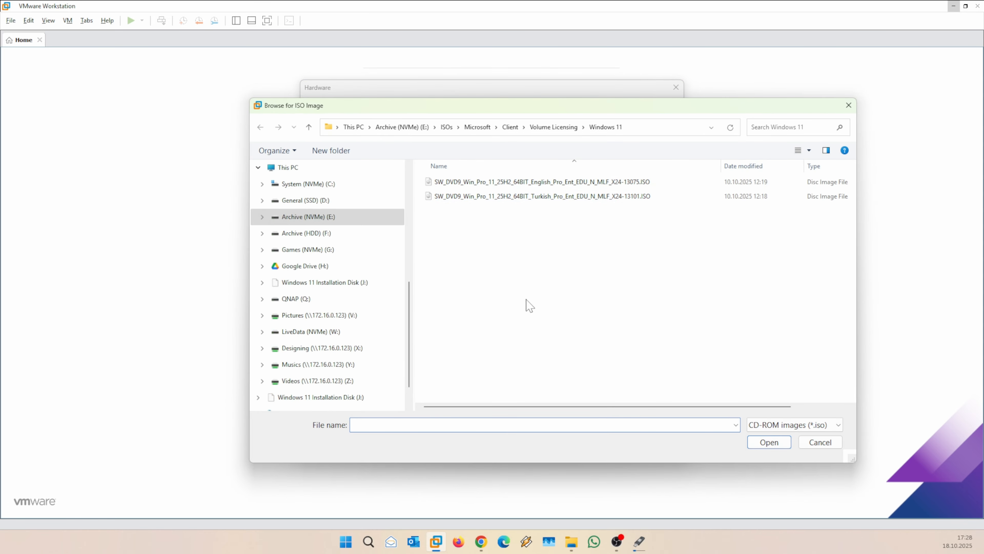
drag(506, 111, 476, 106)
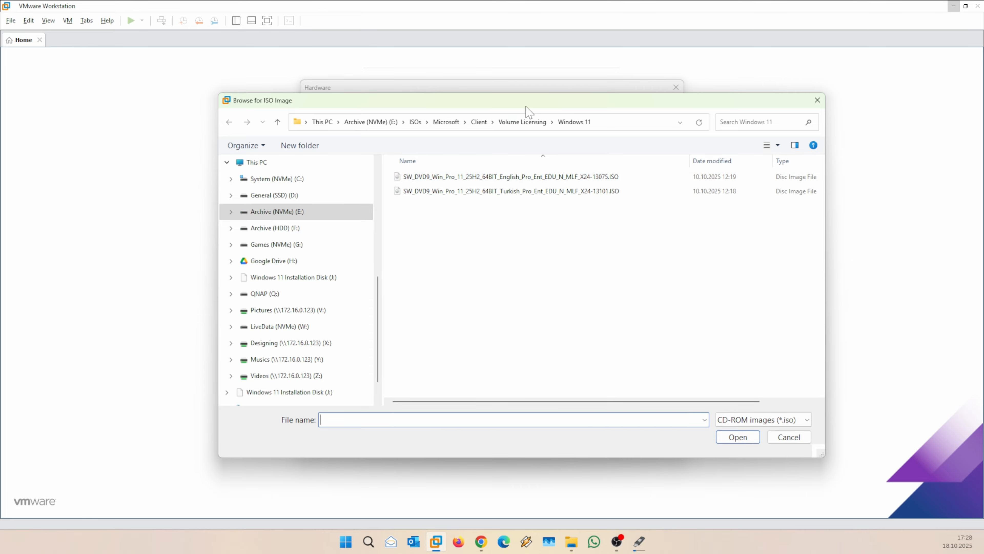
mouse_move(526, 107)
mouse_down()
mouse_move(503, 102)
mouse_move(514, 110)
mouse_up()
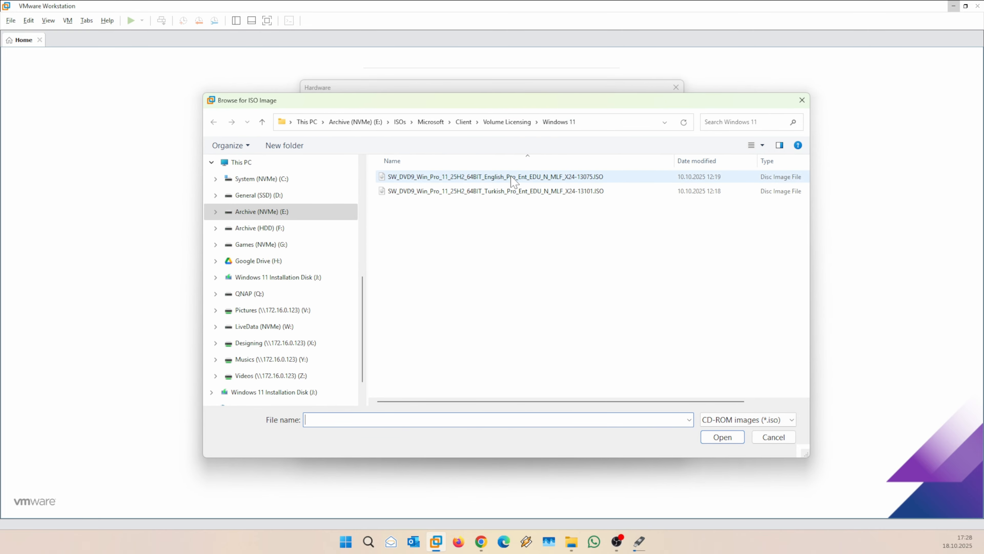
click(457, 181)
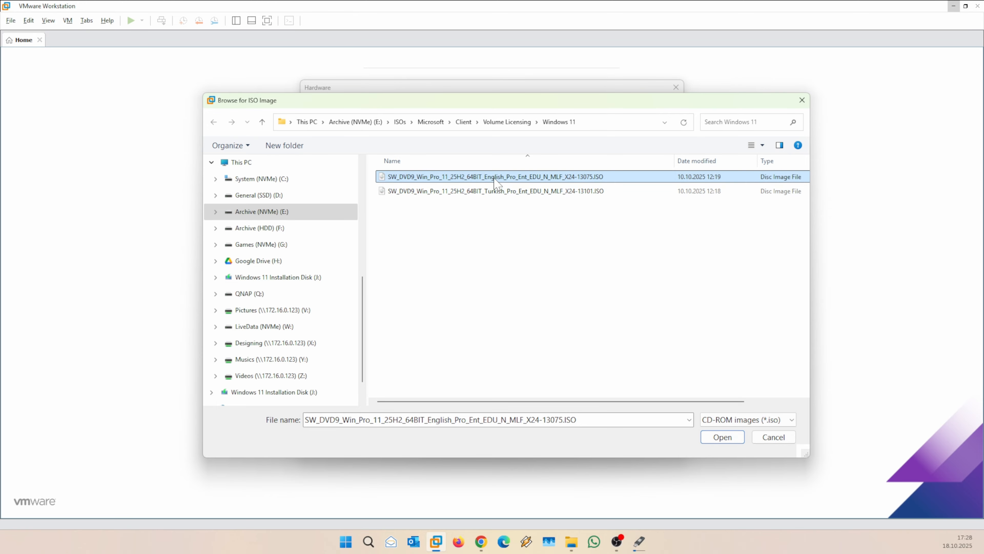
click(723, 438)
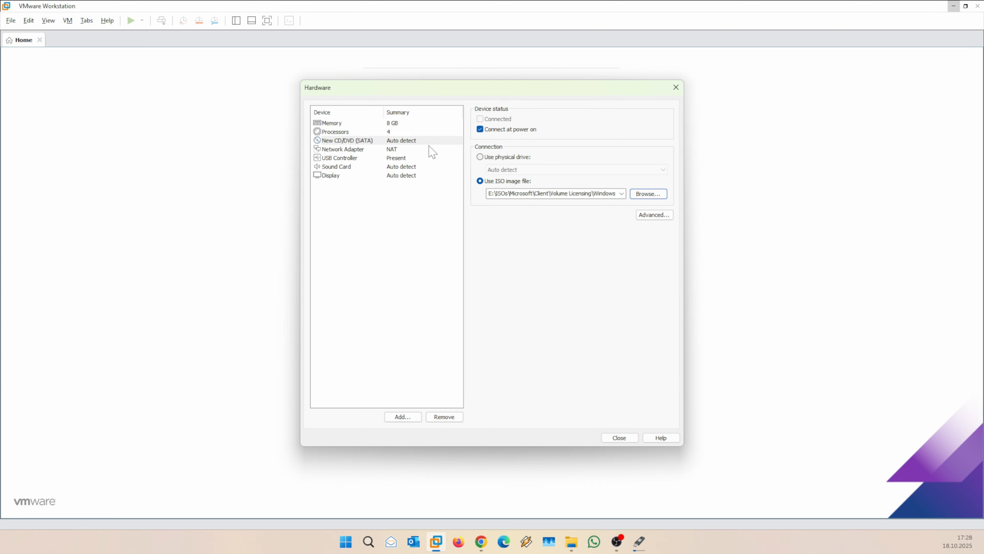
Review the network adapter, USB controller, sound card and display settings.
click(340, 150)
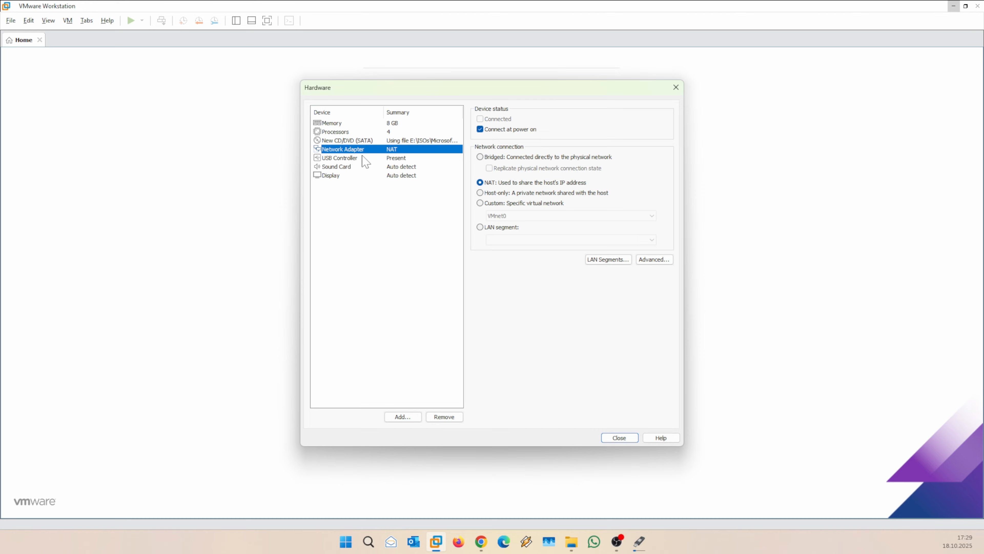
click(353, 159)
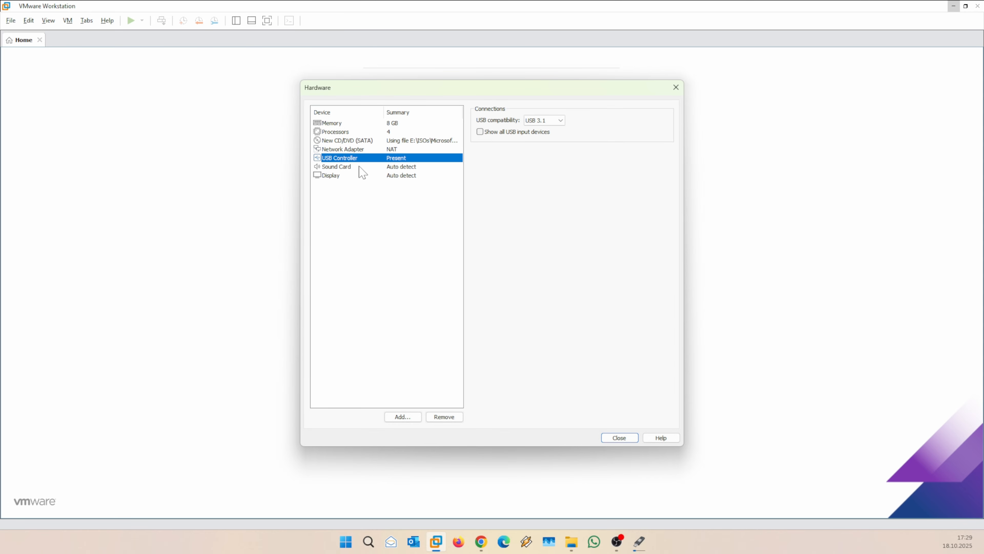
click(350, 168)
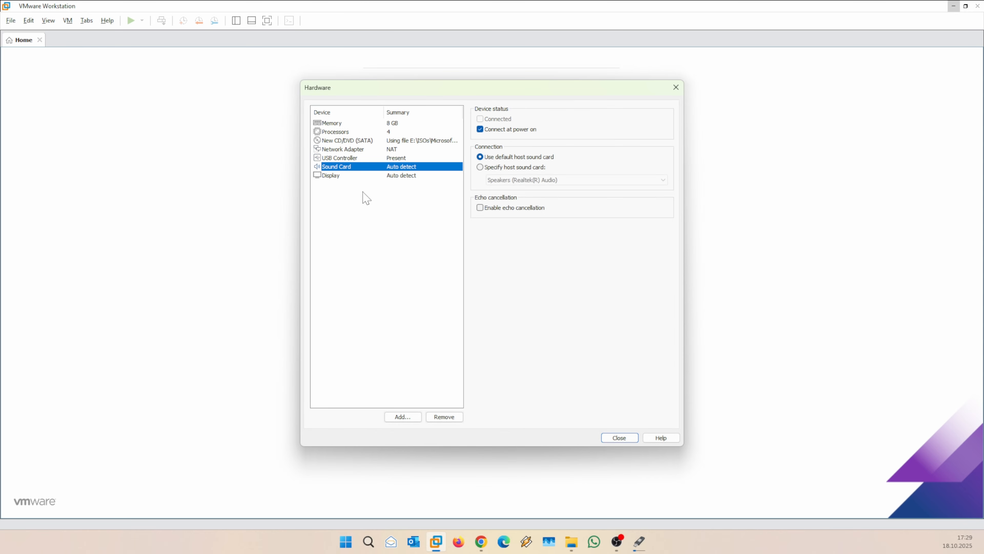
click(342, 176)
click(365, 169)
click(351, 176)
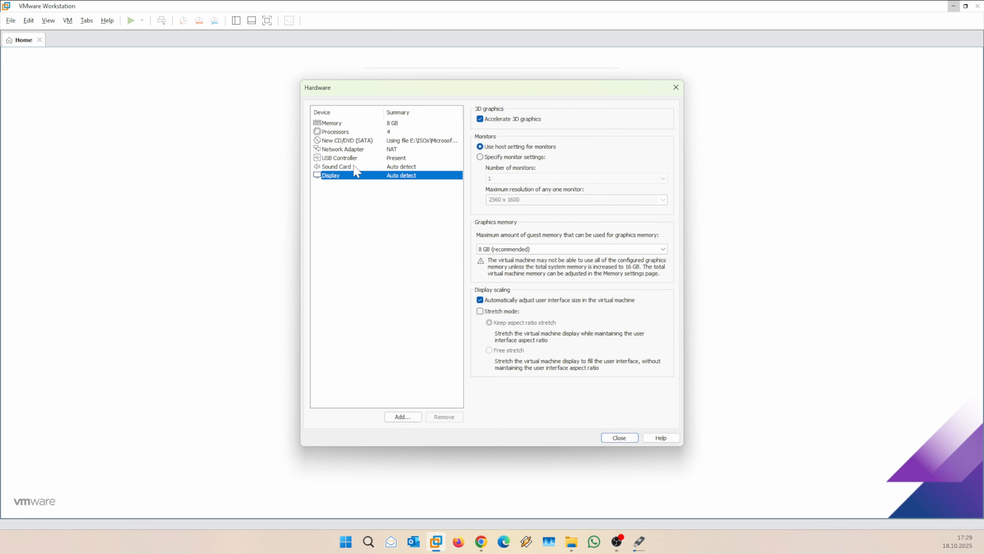
click(360, 158)
click(355, 177)
click(363, 167)
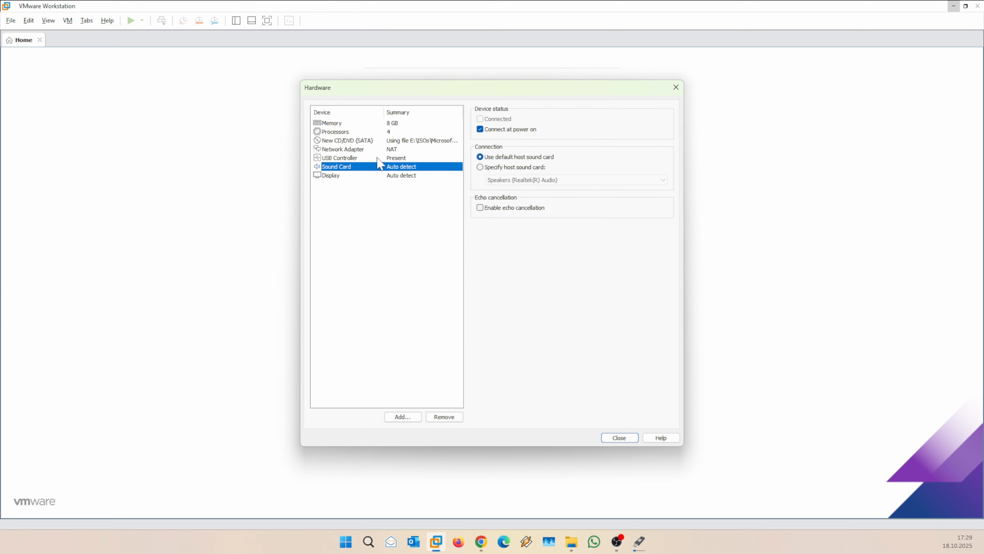
Close the hardware settings and finish creating the Windows 11 virtual machine.
click(377, 159)
click(365, 175)
click(620, 437)
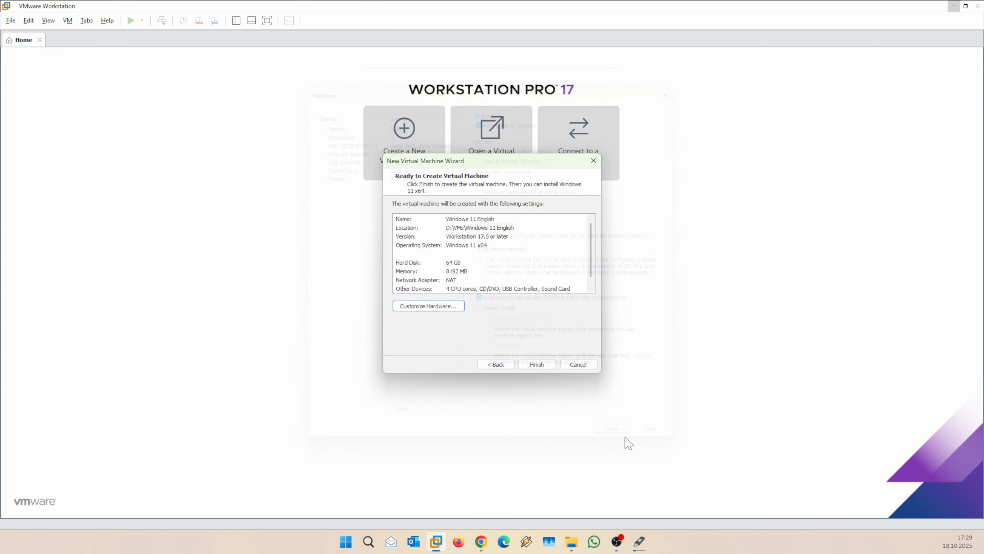
click(537, 364)
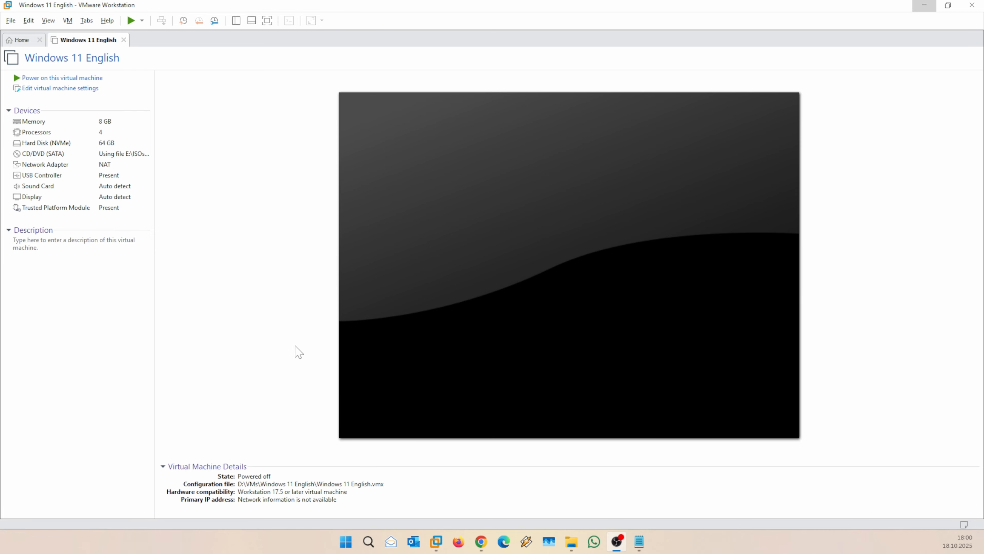
Power on the Windows 11 VM and boot it from the installation DVD.
click(46, 80)
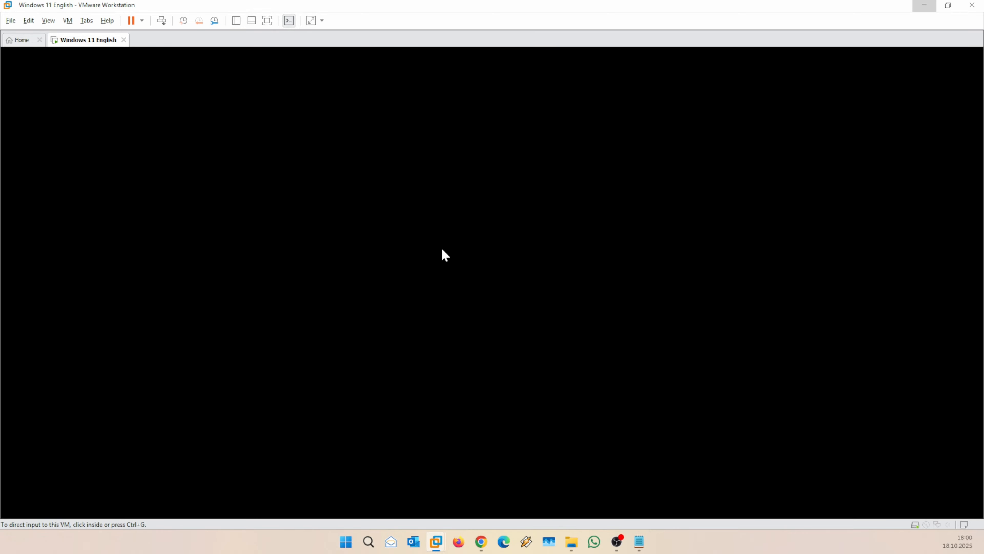
click(441, 250)
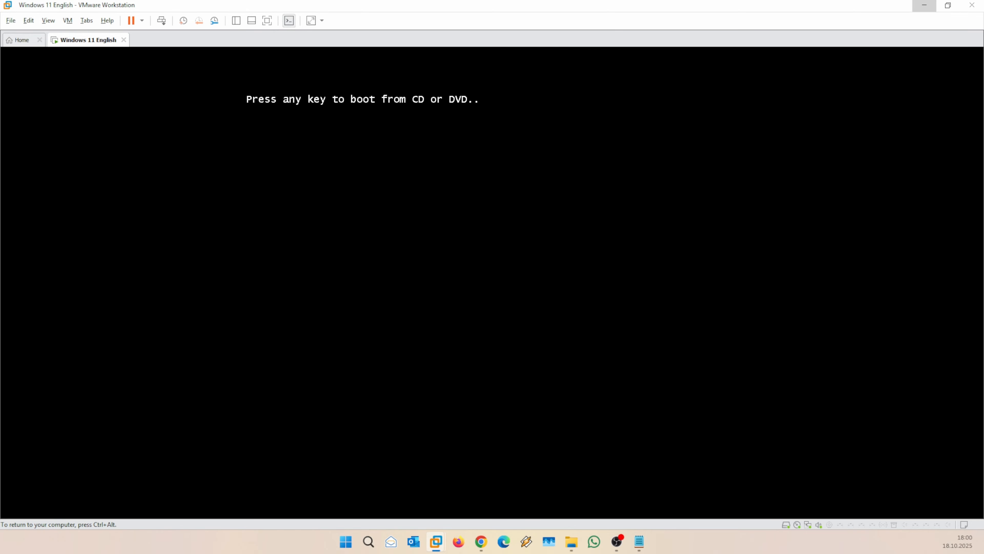
key(Return)
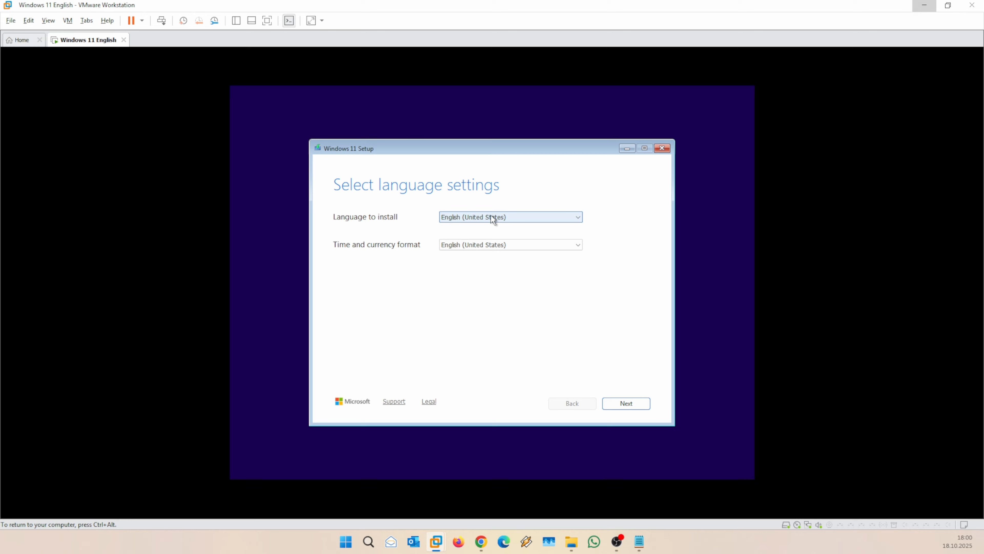
Keep English (United States) as install language and set time and currency format to Turkish (Türkiye).
click(476, 218)
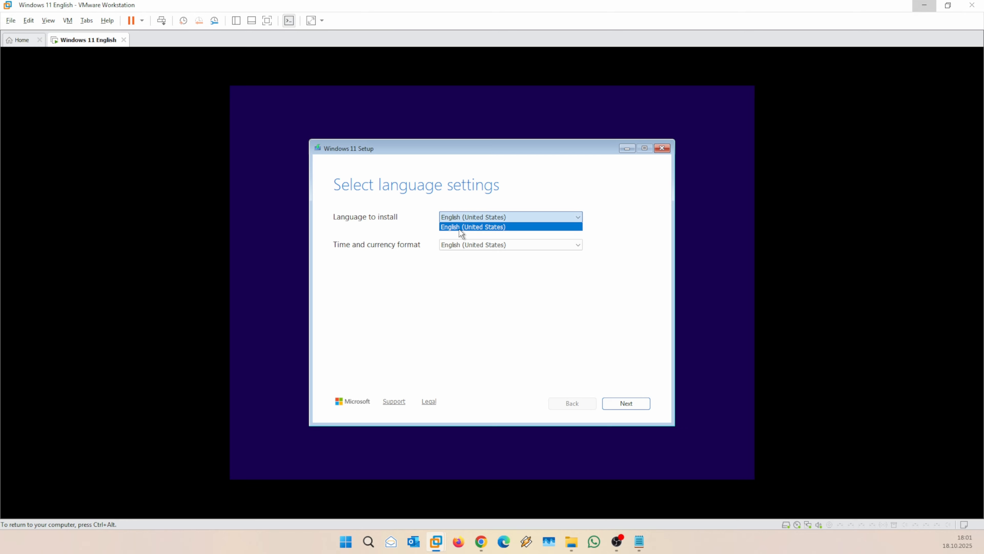
click(416, 221)
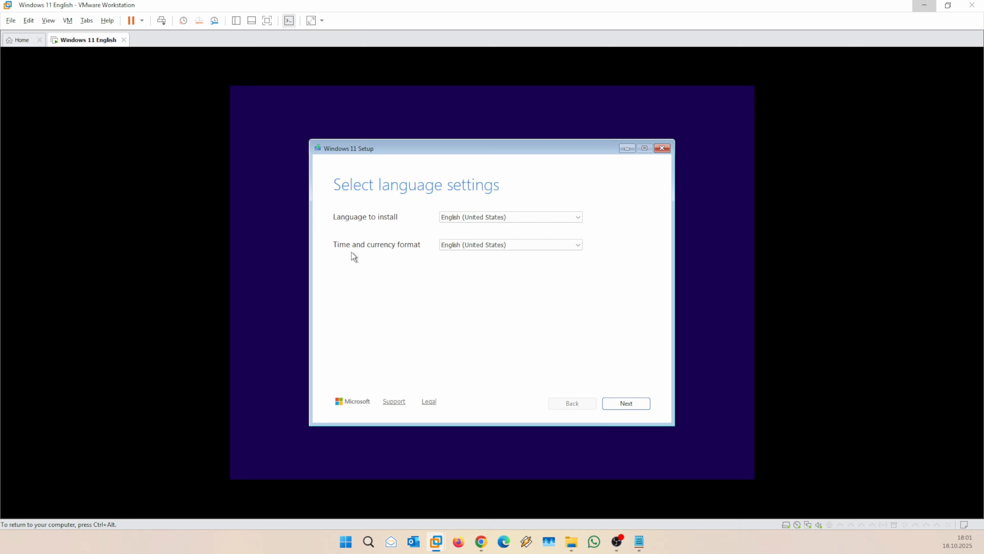
click(508, 245)
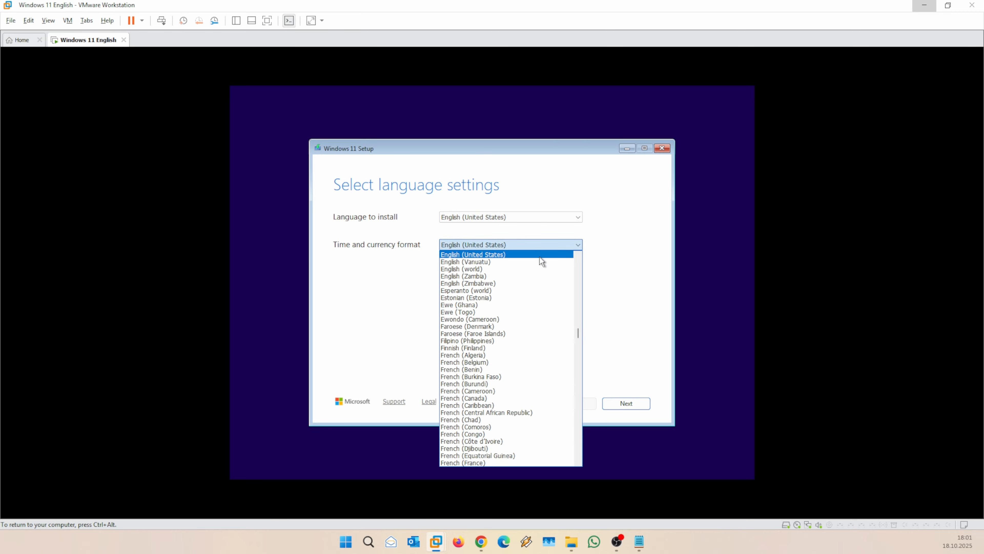
drag(579, 332, 580, 451)
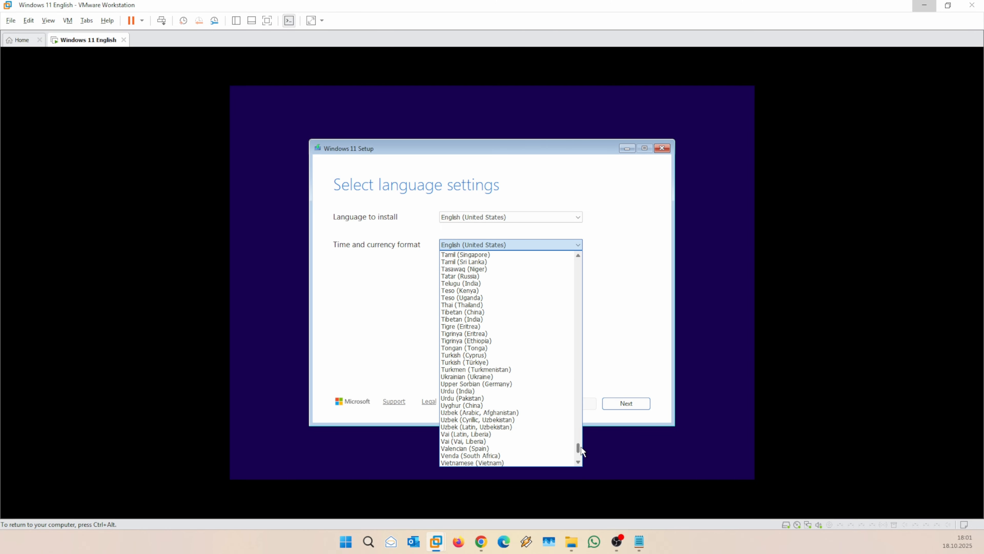
click(474, 363)
click(632, 403)
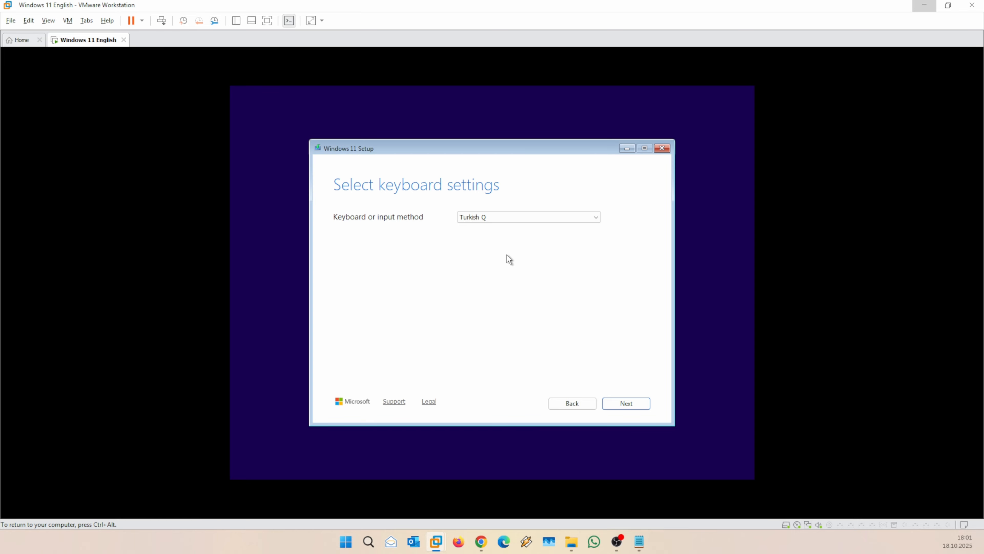
Confirm Turkish Q as the keyboard layout and continue to the setup options.
click(483, 216)
click(495, 217)
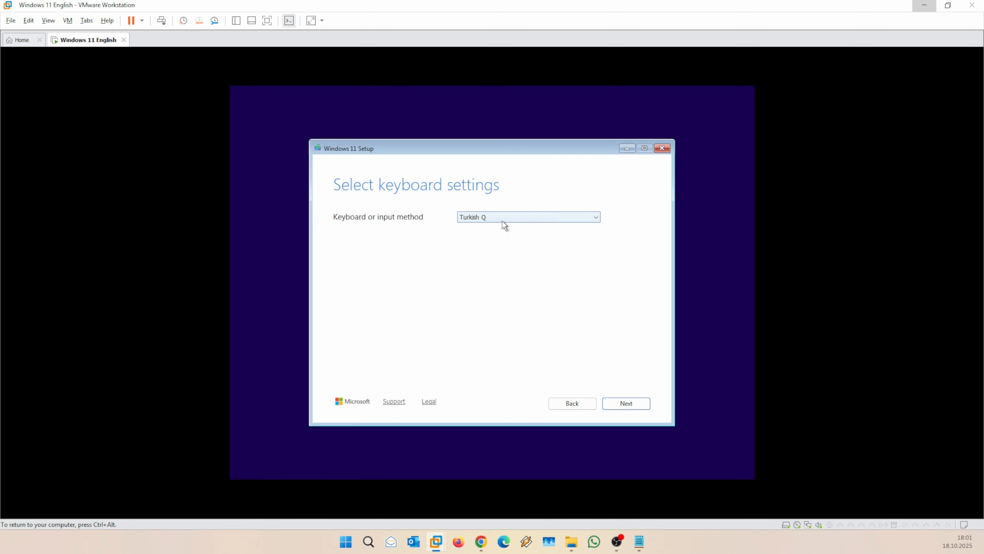
click(627, 403)
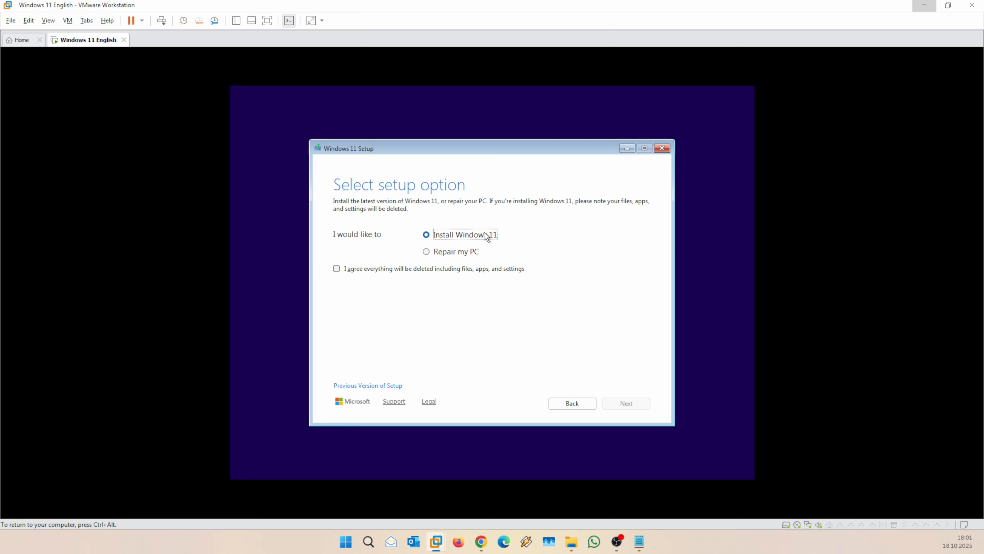
Accept that everything will be deleted and browse the Windows 11 editions on Select Image.
click(336, 269)
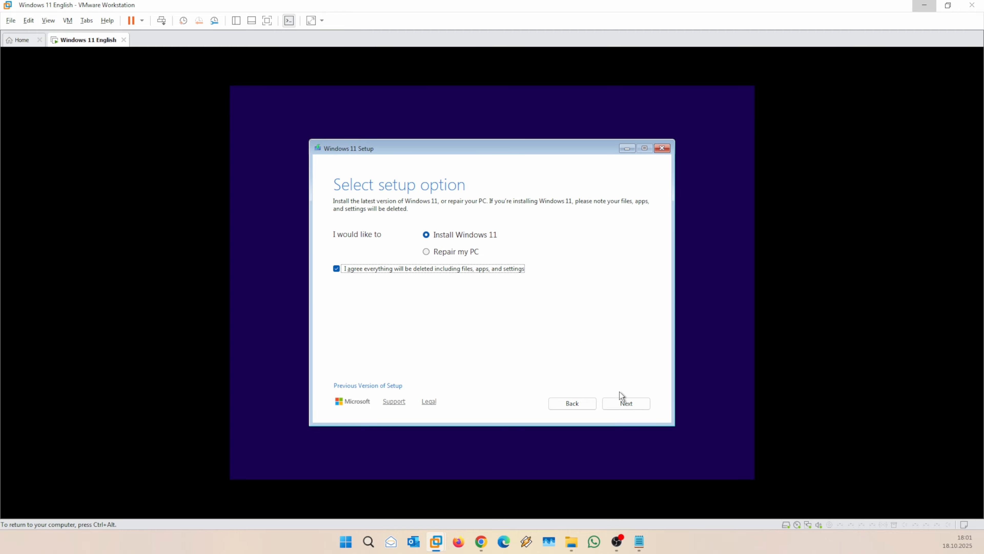
click(634, 404)
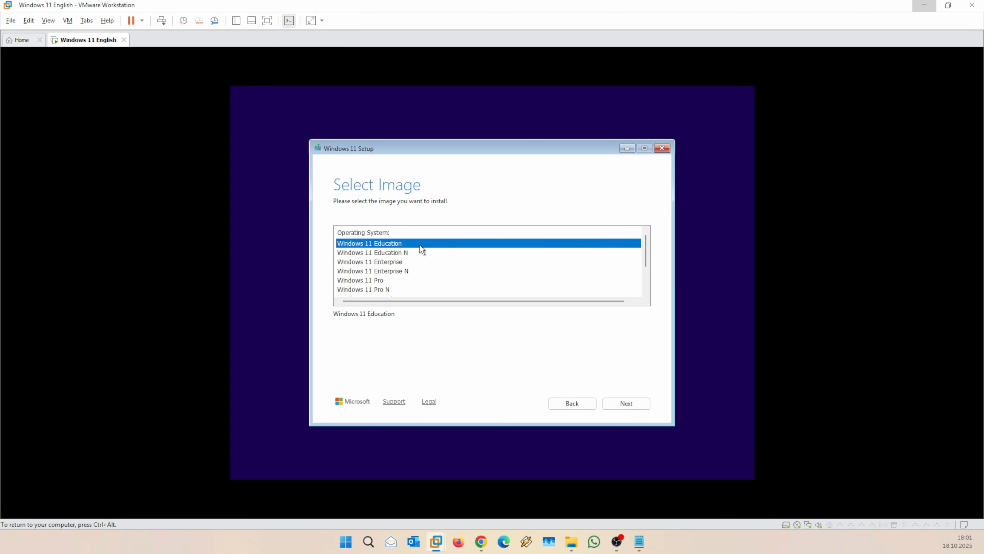
scroll(414, 277, down, 2)
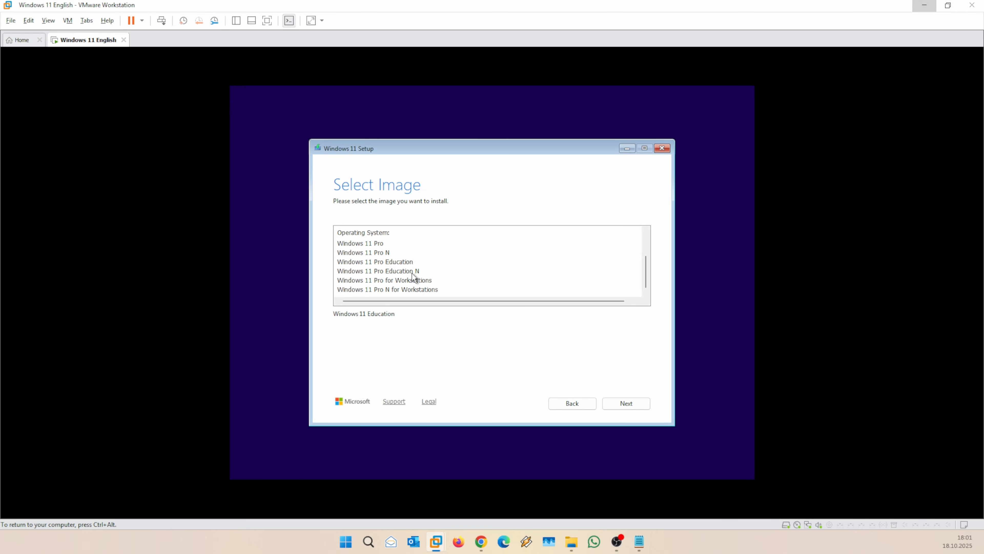
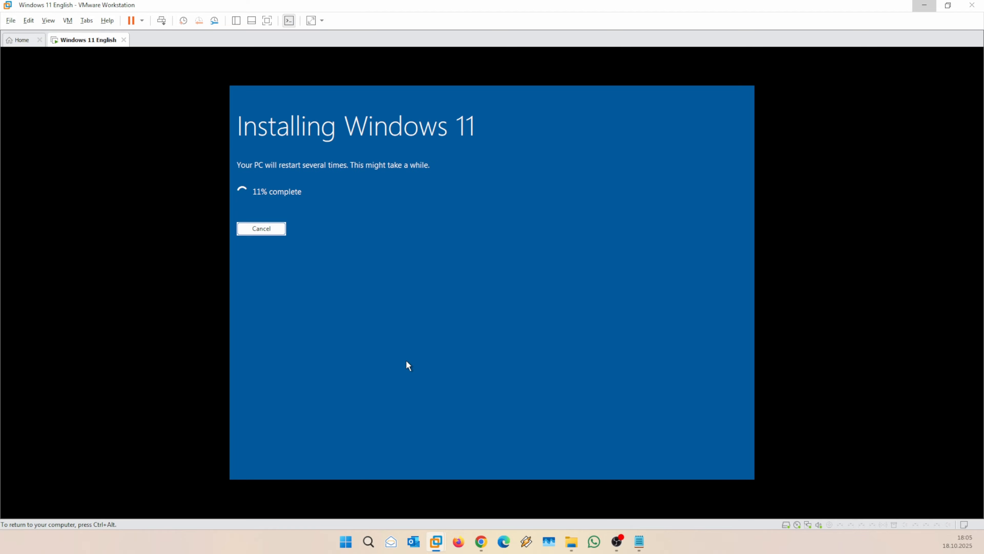
Return input to the VM and confirm Türkiye as the country or region.
key(ctrl+alt)
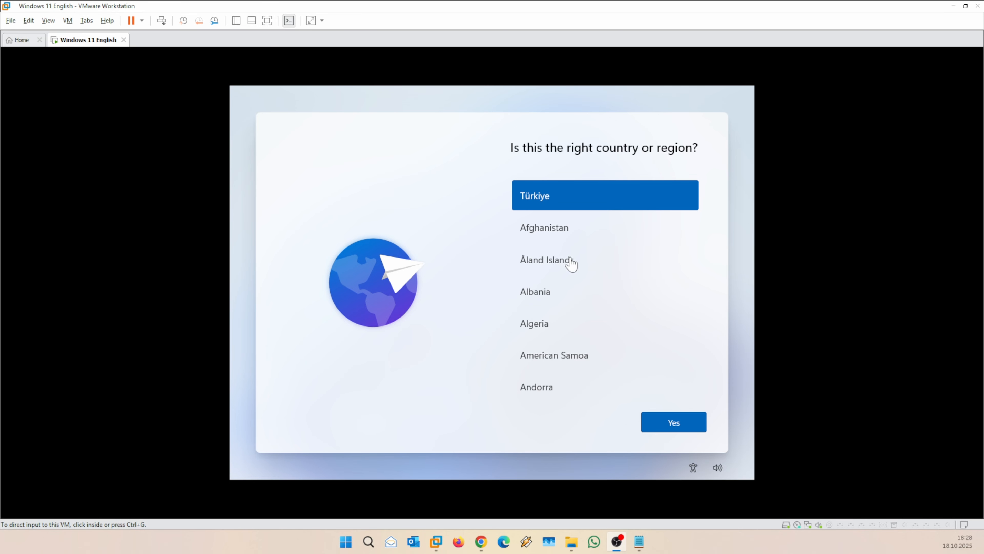
click(661, 446)
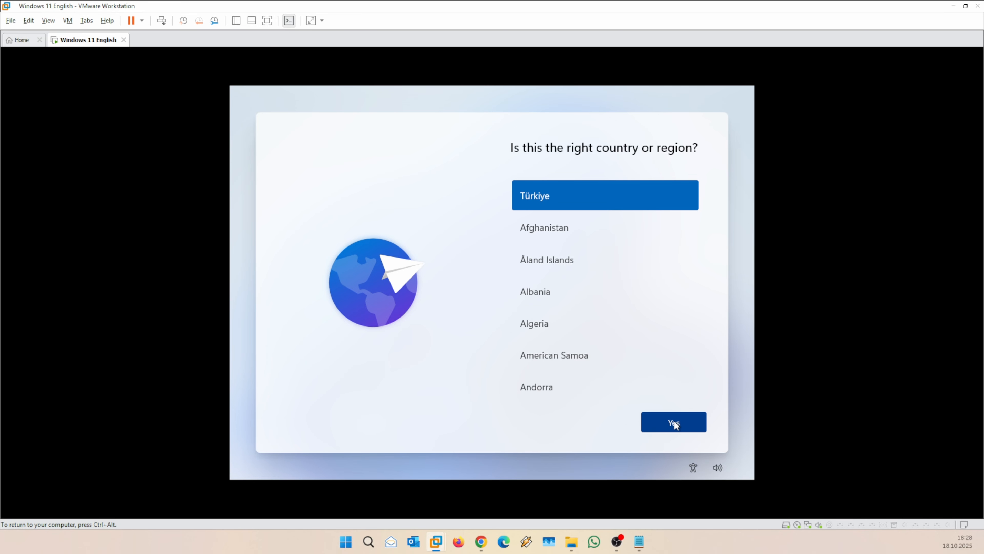
click(673, 421)
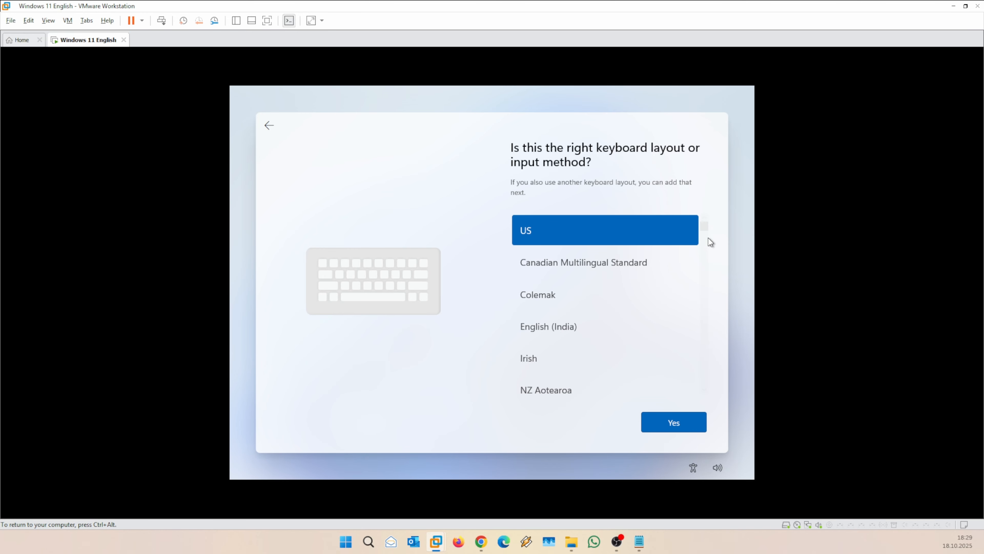
Choose Turkish Q as the keyboard layout and skip adding a second layout.
drag(704, 228, 711, 388)
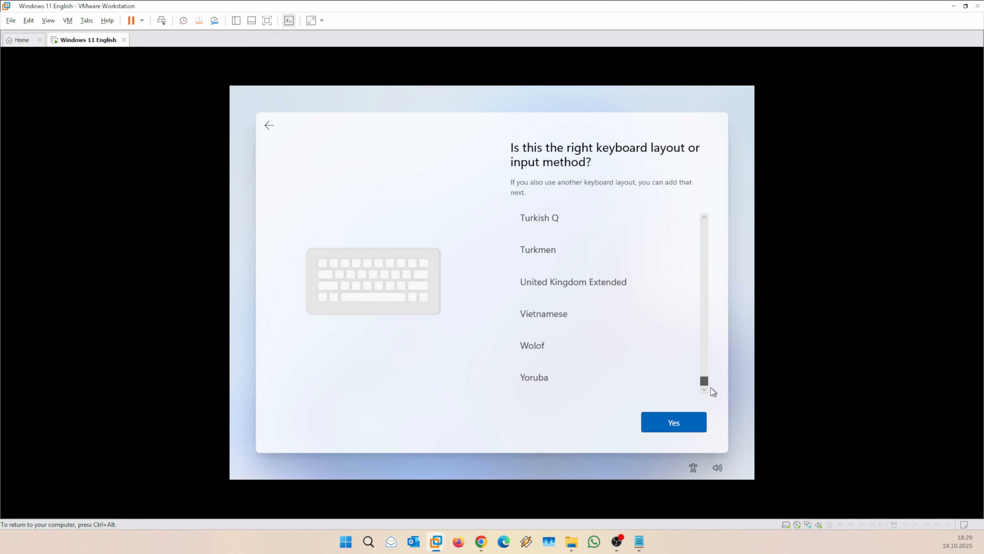
click(568, 220)
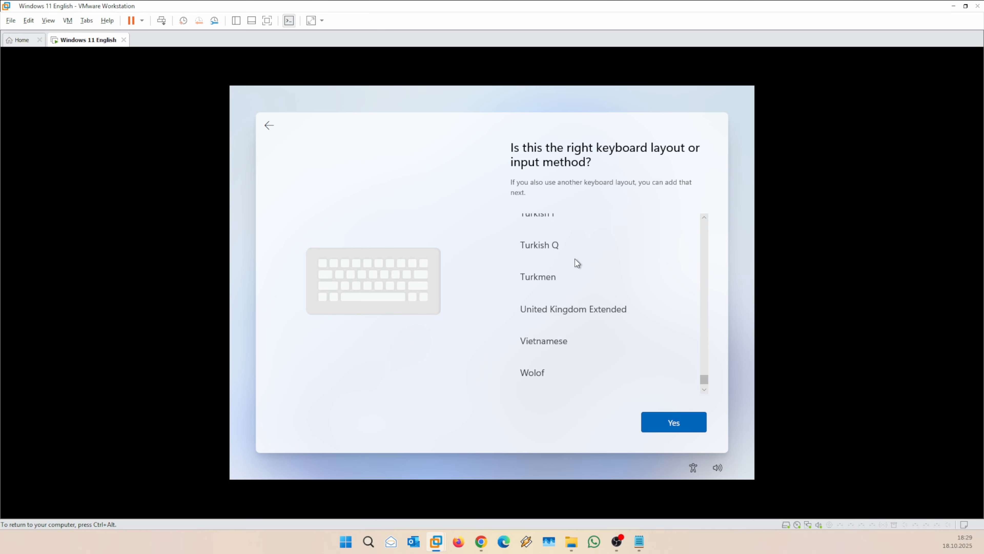
click(568, 238)
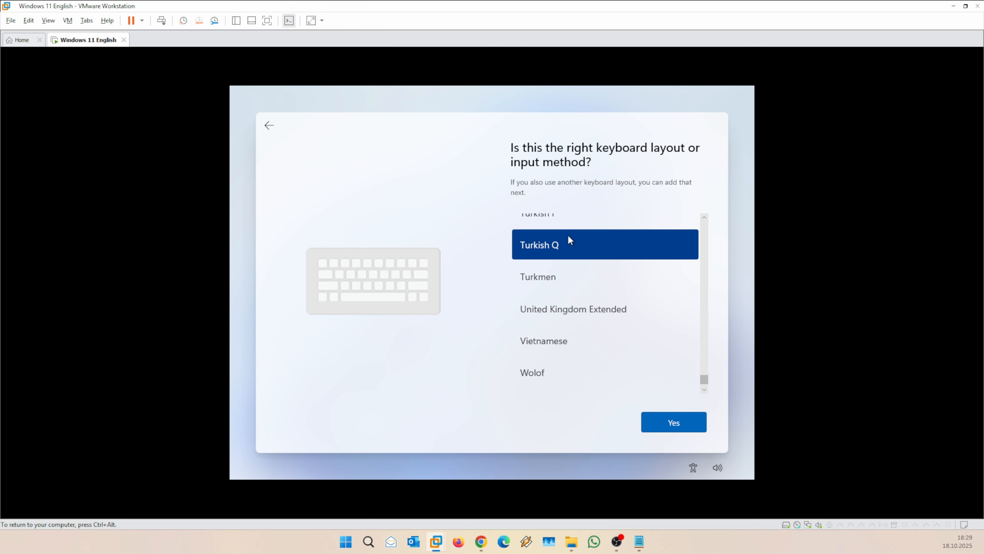
click(680, 424)
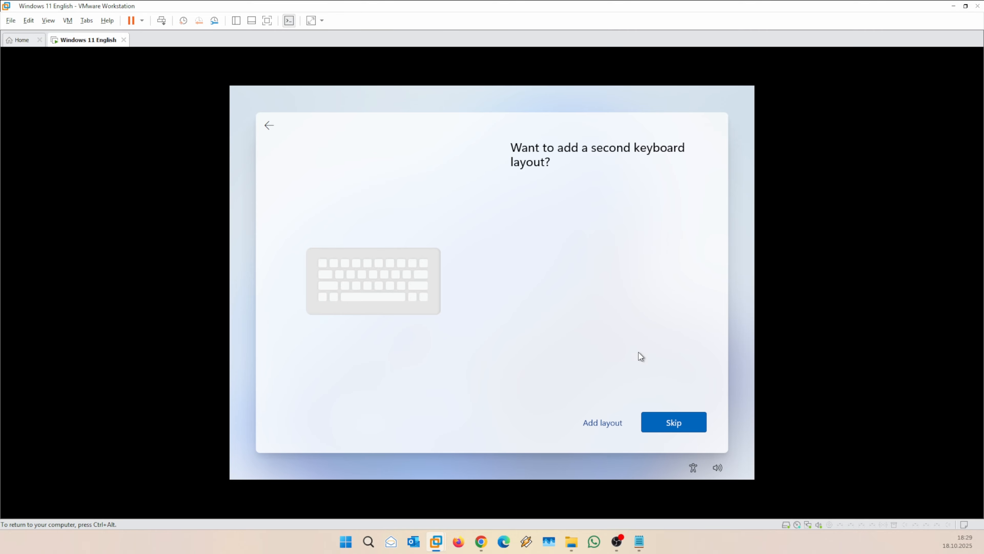
click(677, 422)
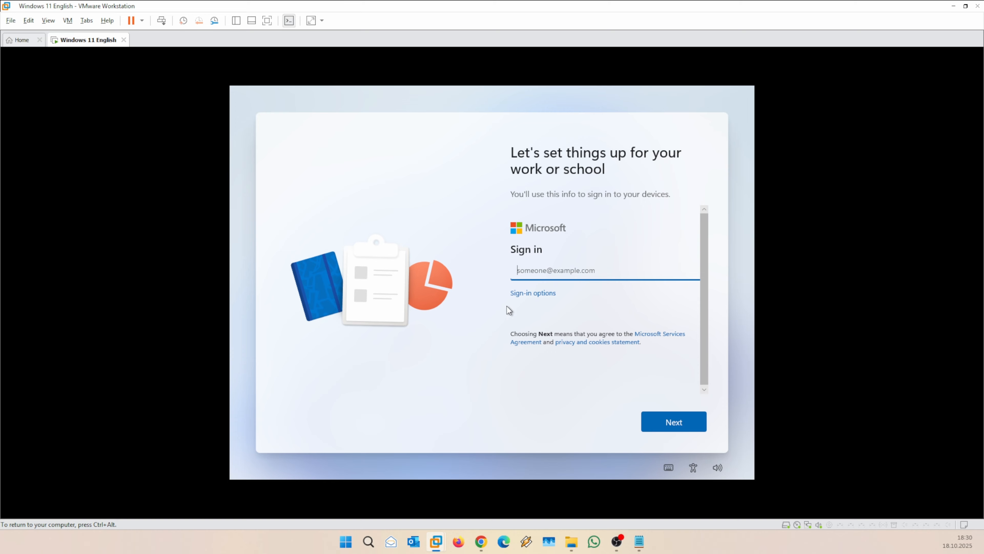
Switch to a local account via Domain join instead and enter the user name.
click(533, 295)
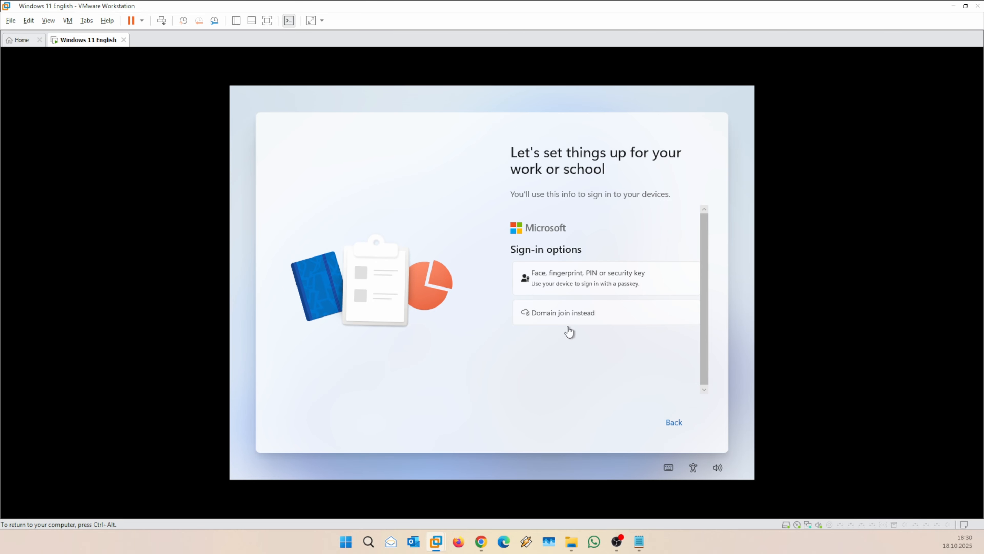
click(587, 315)
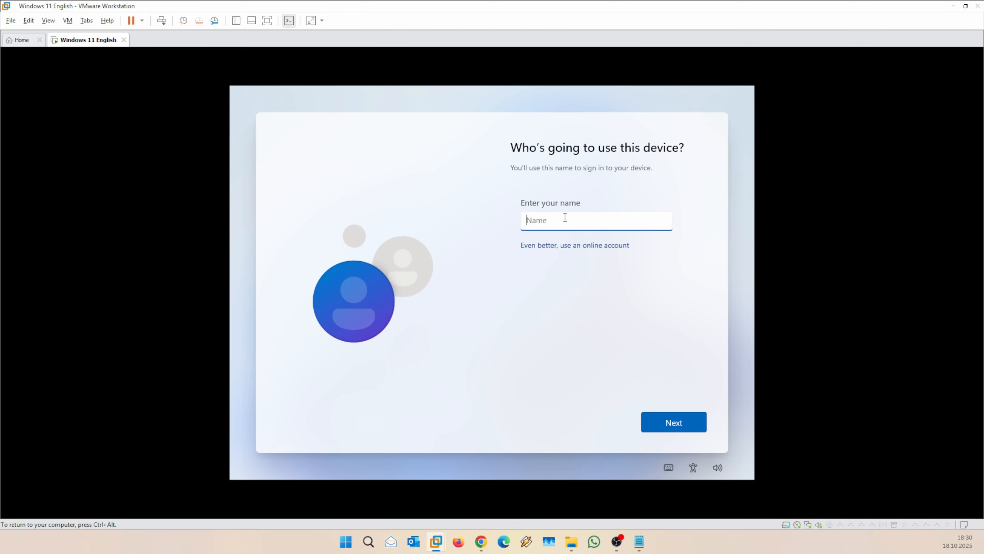
text(melih)
click(682, 423)
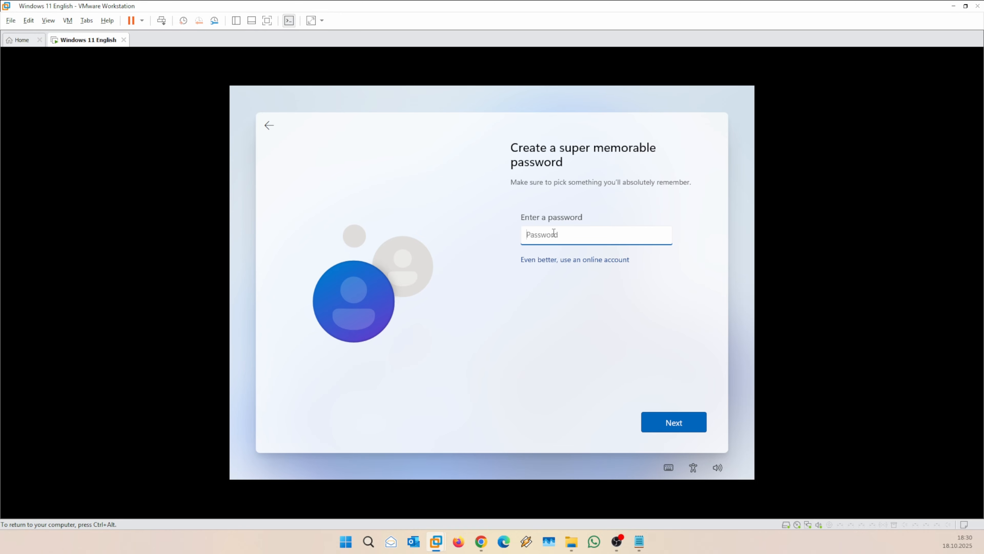
Enter the account password and confirm it.
text(•••••••)
click(668, 414)
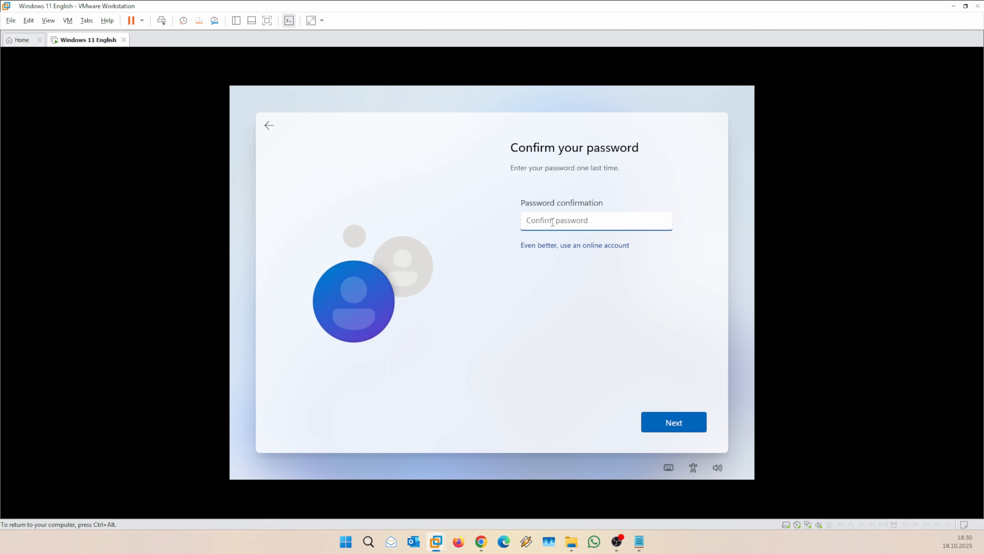
text(•••••••)
click(674, 422)
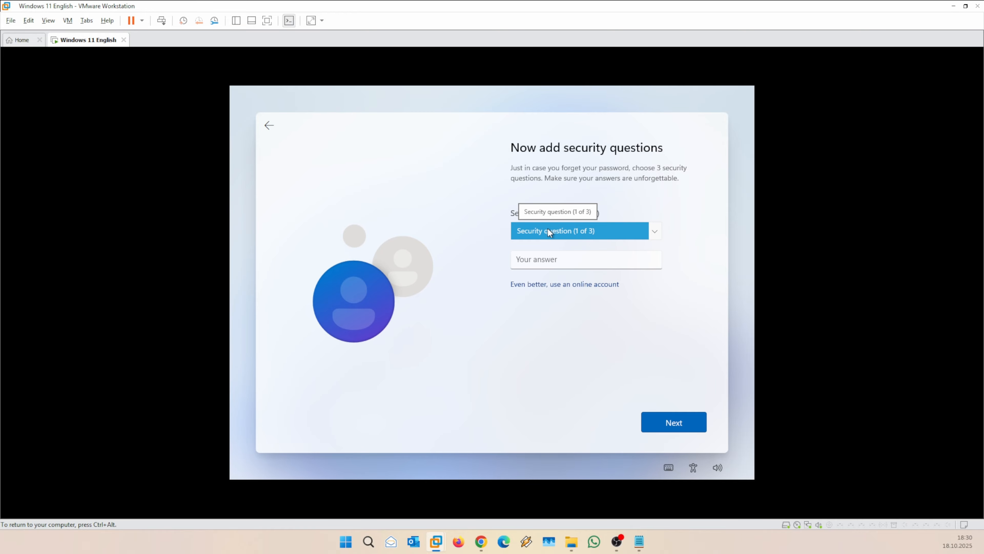
Pick the childhood nickname security question and enter its answer.
click(554, 232)
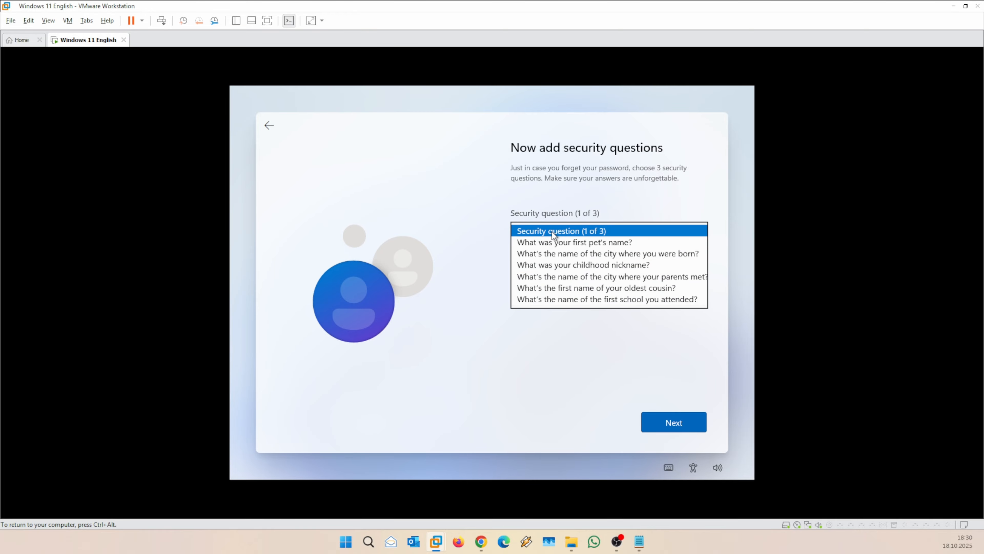
click(565, 262)
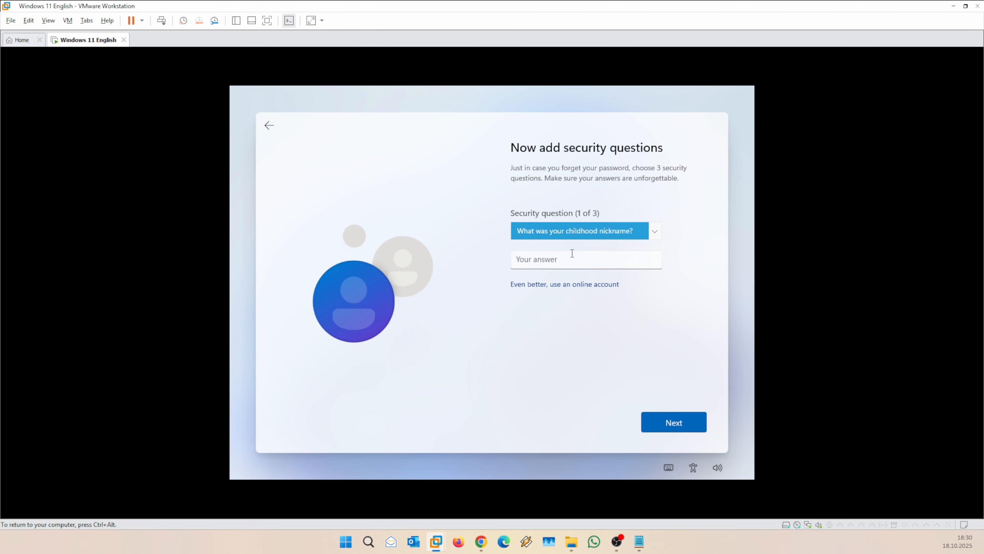
click(551, 257)
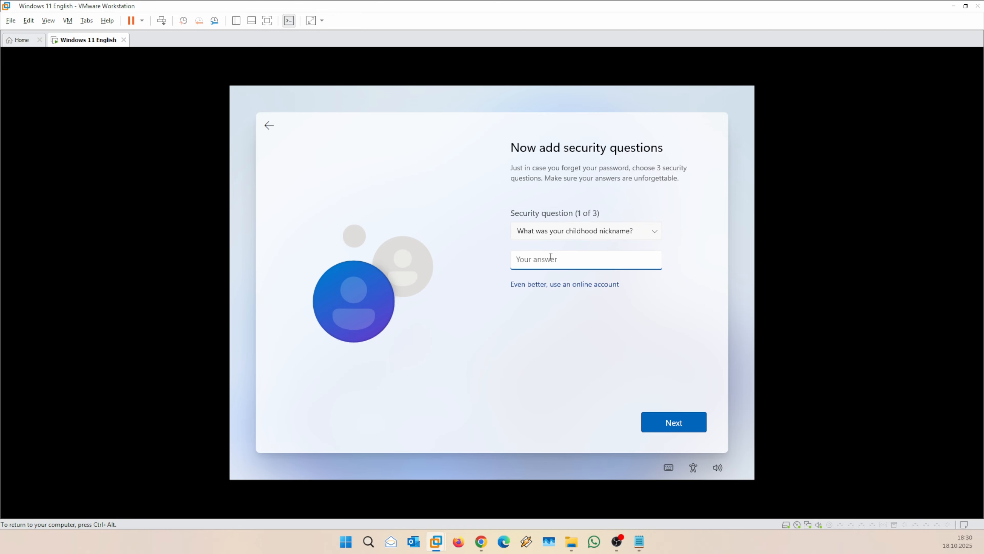
text(123)
click(682, 426)
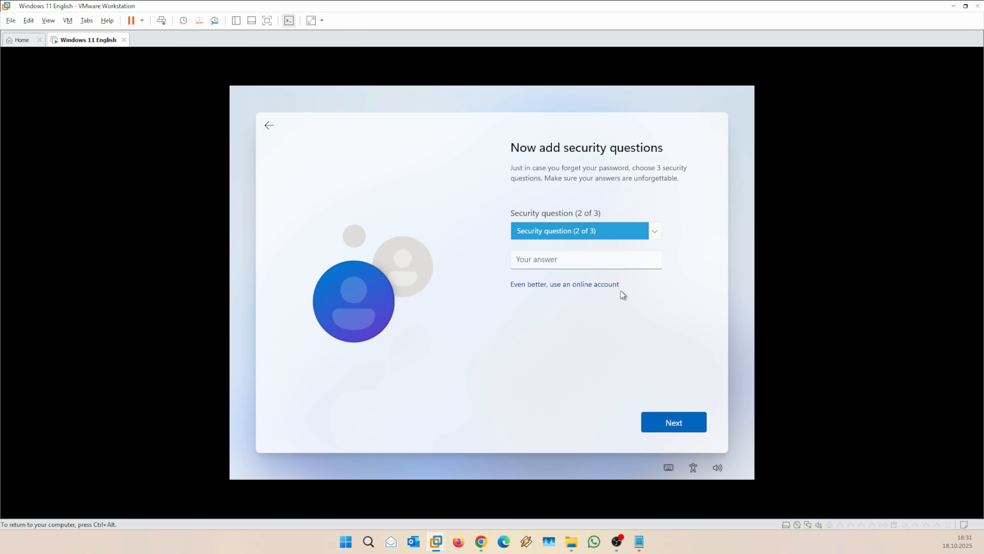
Pick the oldest cousin security question and enter its answer.
click(569, 228)
click(565, 277)
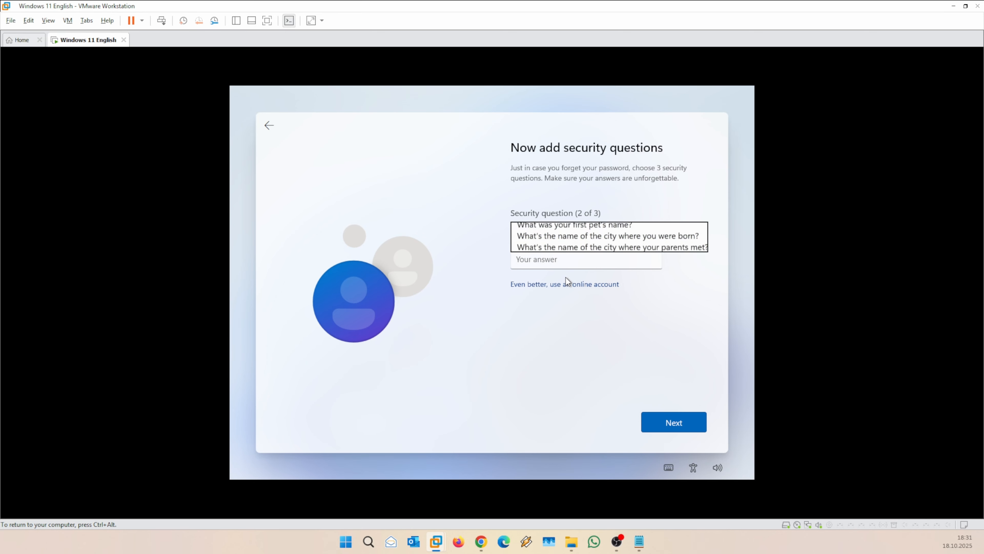
click(551, 264)
text(123)
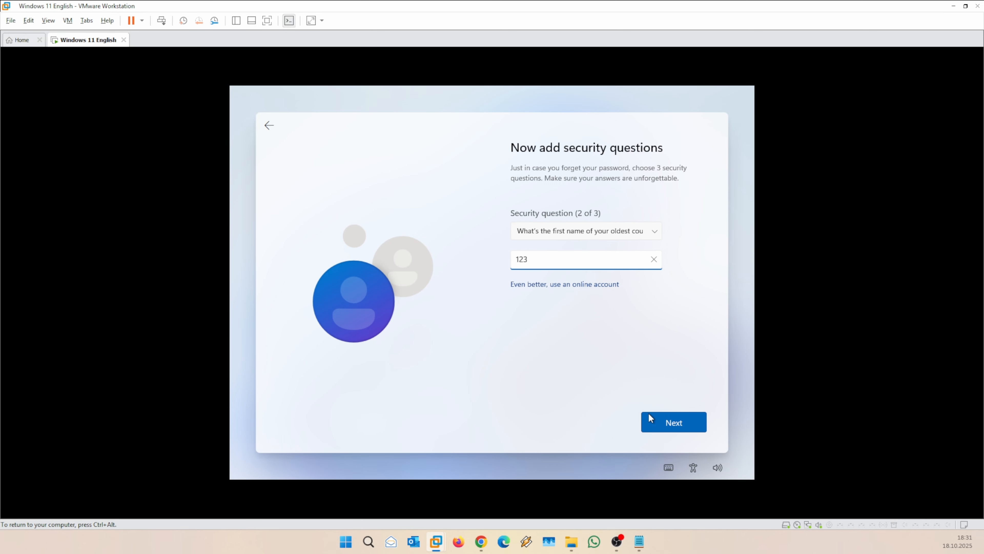
click(666, 421)
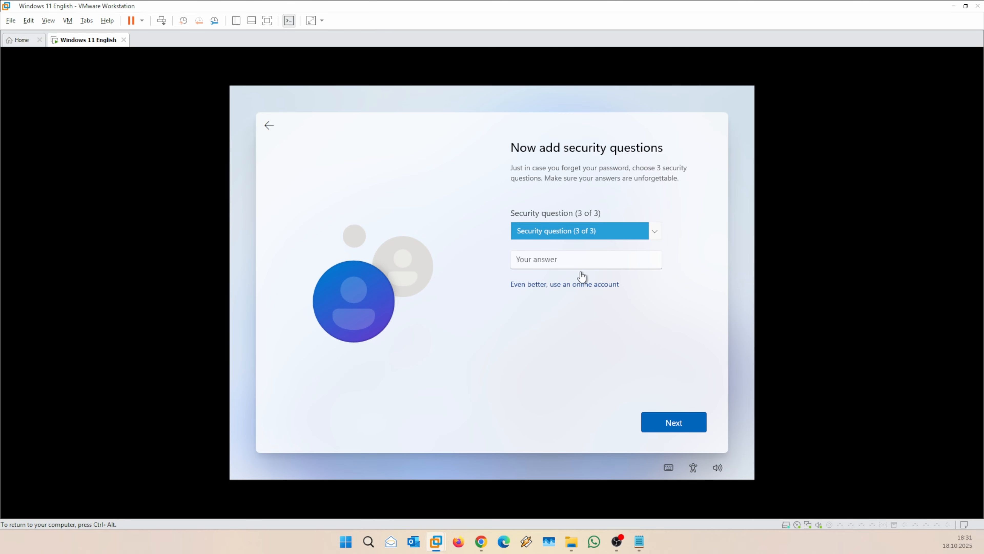
Pick the birth city security question, enter its answer and finish security setup.
click(555, 226)
click(579, 258)
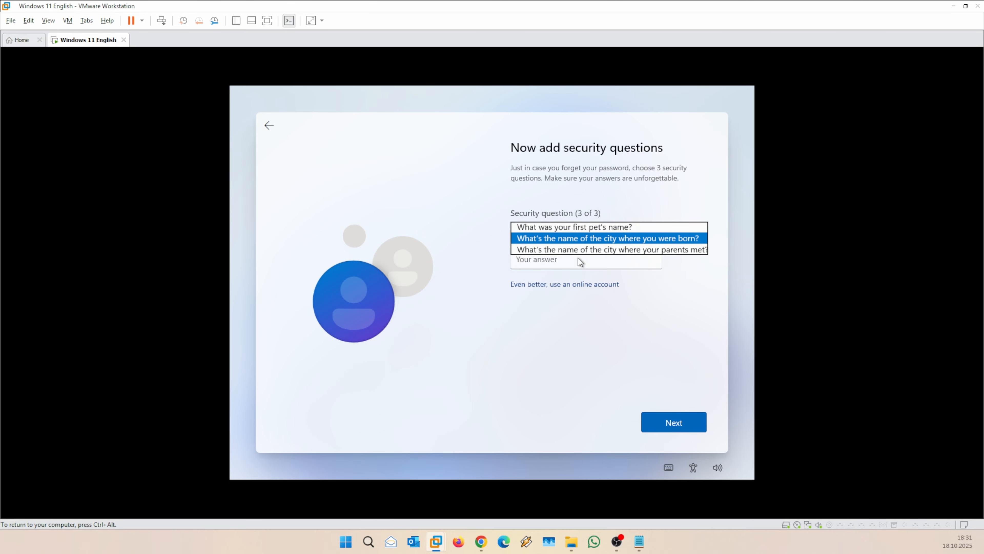
click(541, 260)
text(12)
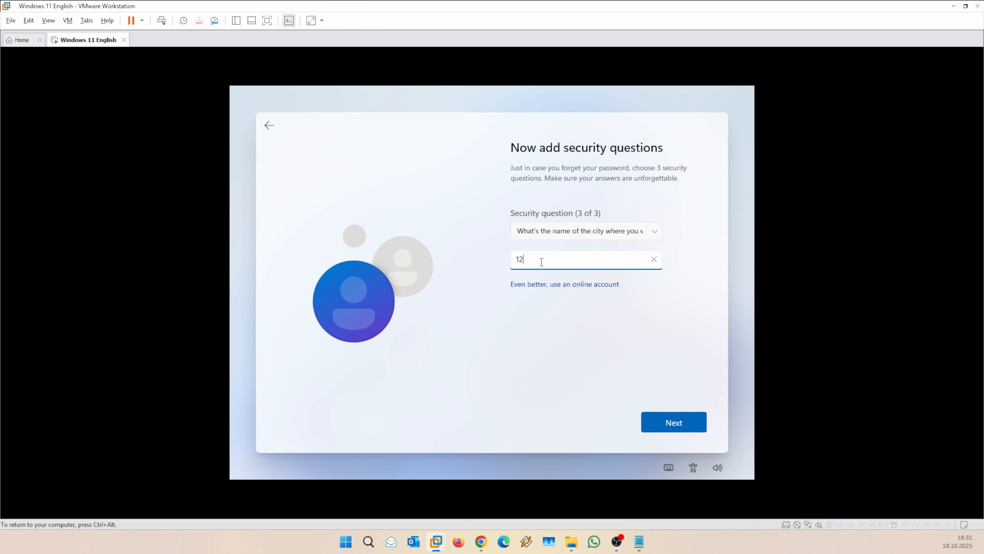
text(3)
click(671, 420)
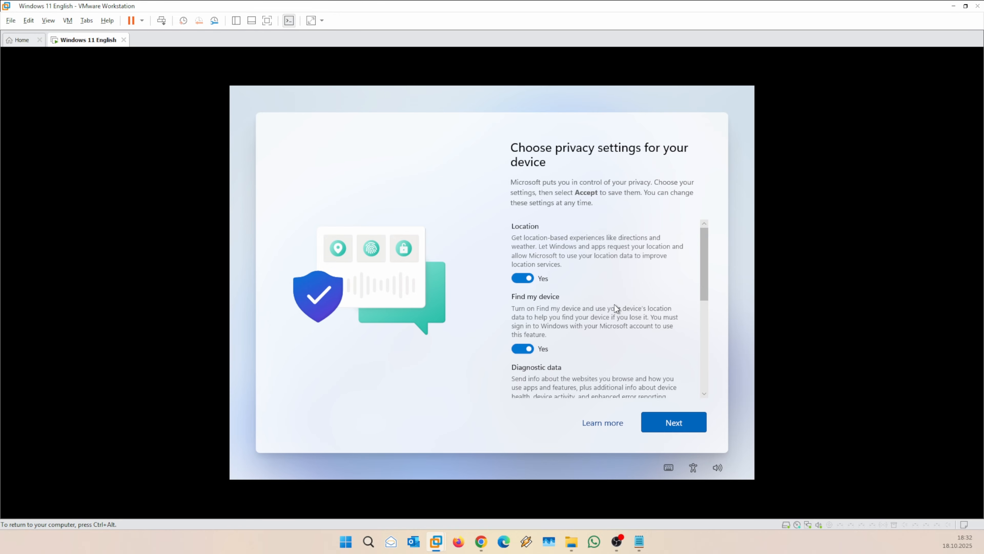
Review the privacy settings to the bottom and accept them with location and Find my device on.
scroll(615, 305, down, 1)
scroll(557, 304, down, 2)
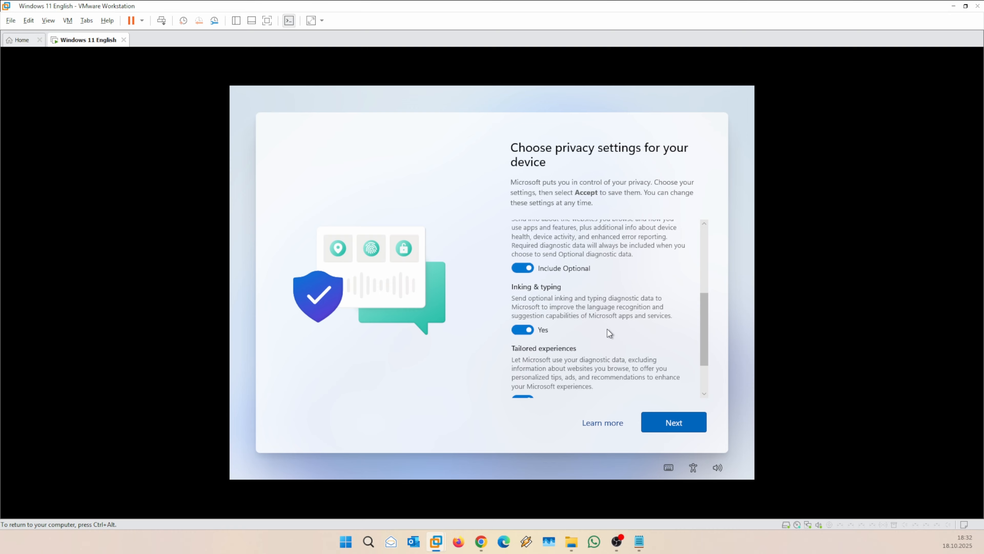
scroll(608, 330, down, 1)
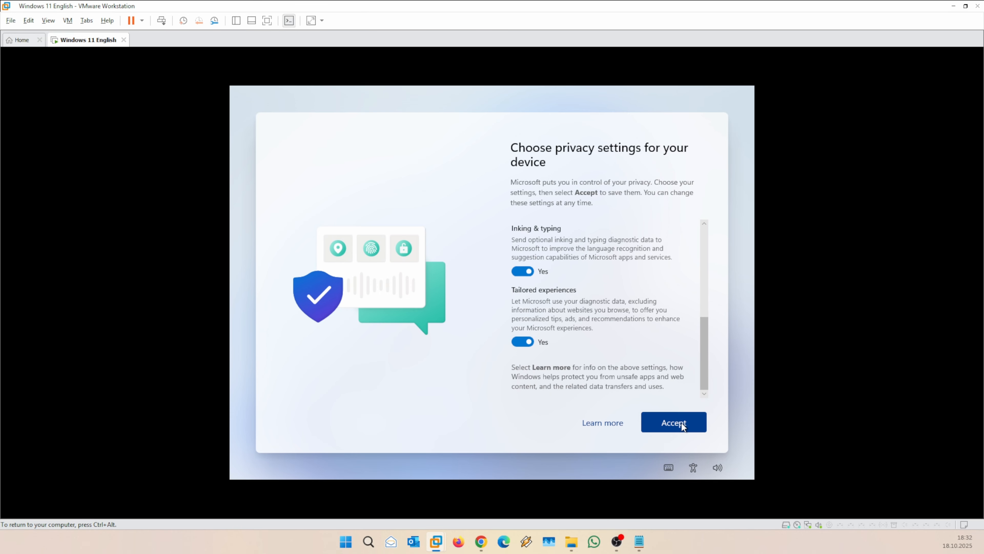
click(682, 426)
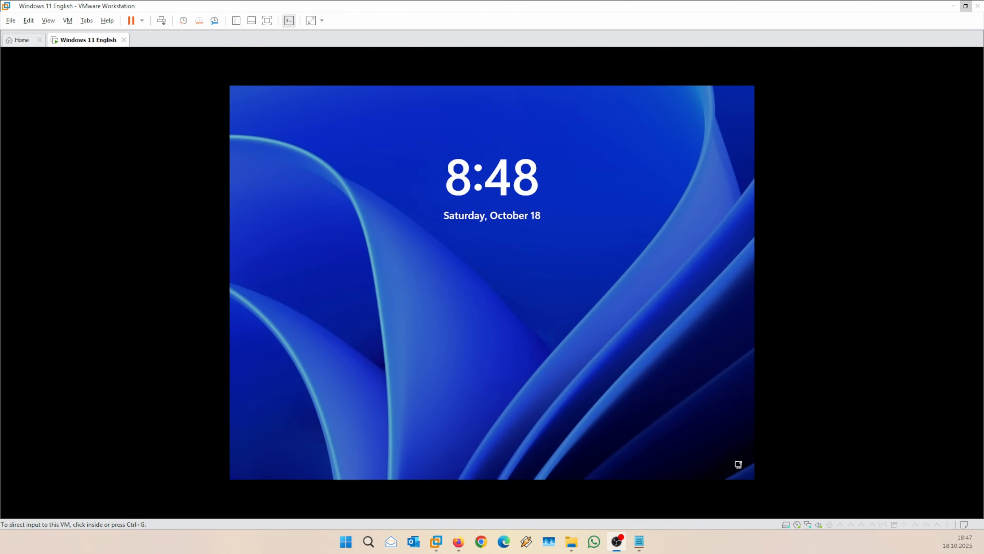
Dismiss the lock screen, sign in with the account password, and close the Start menu.
click(610, 381)
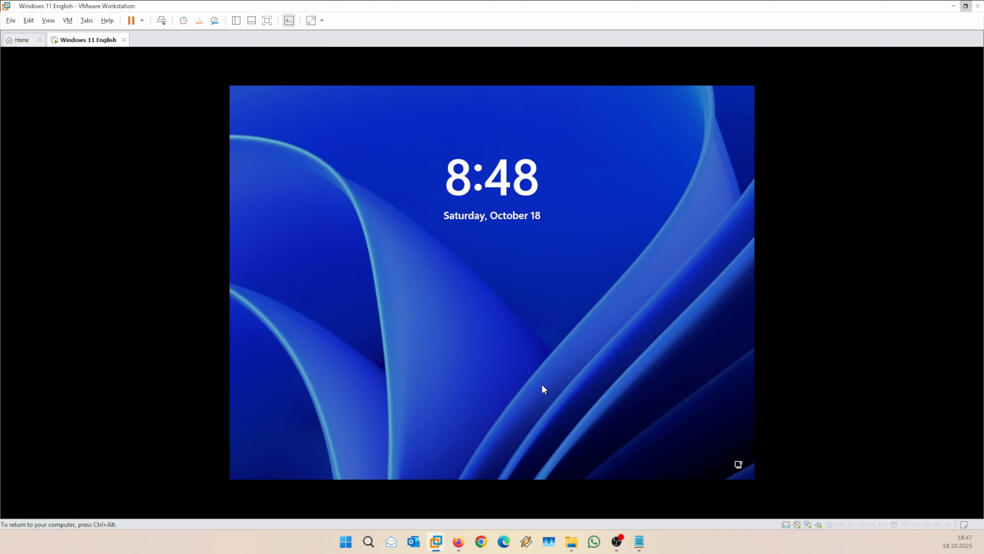
drag(501, 249, 509, 169)
drag(500, 322, 456, 254)
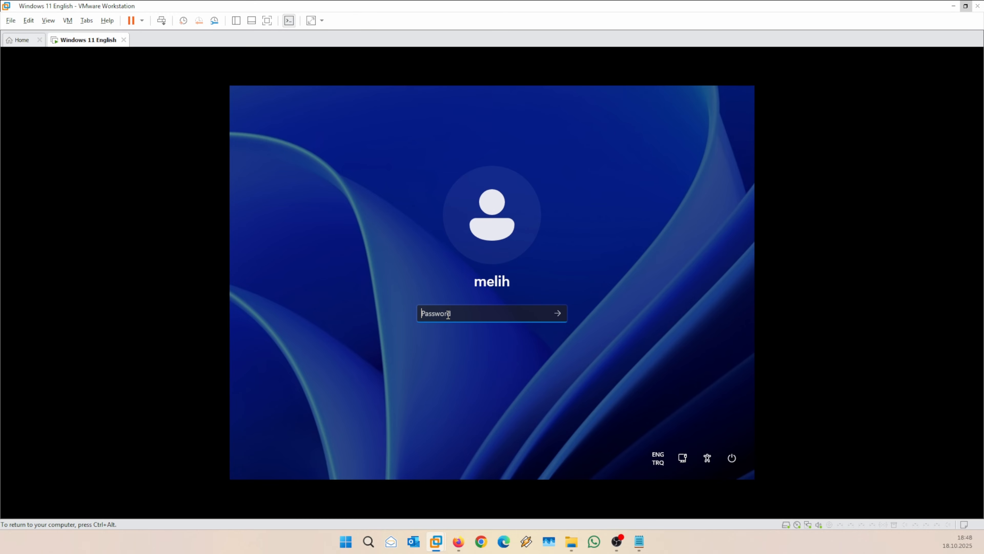
text(••••)
key(Return)
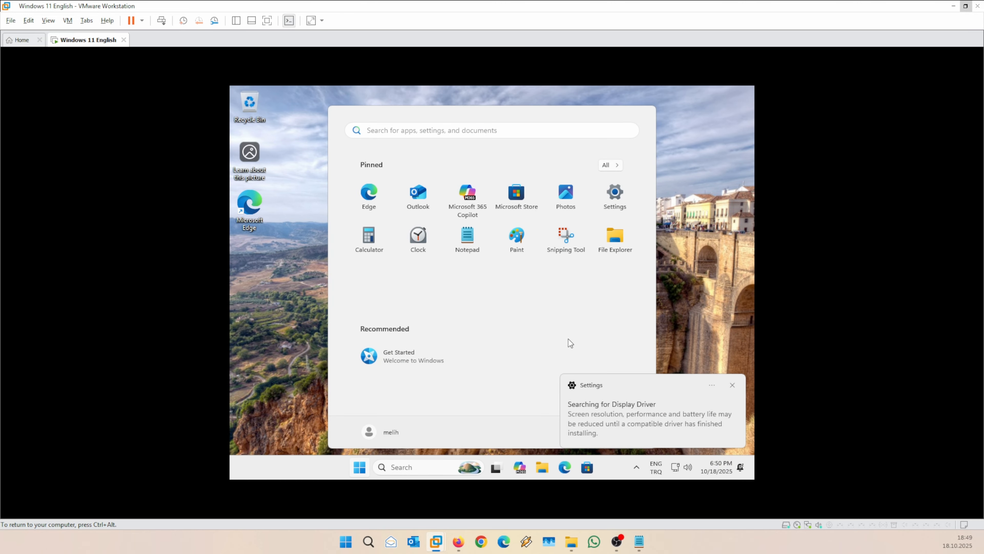
click(704, 249)
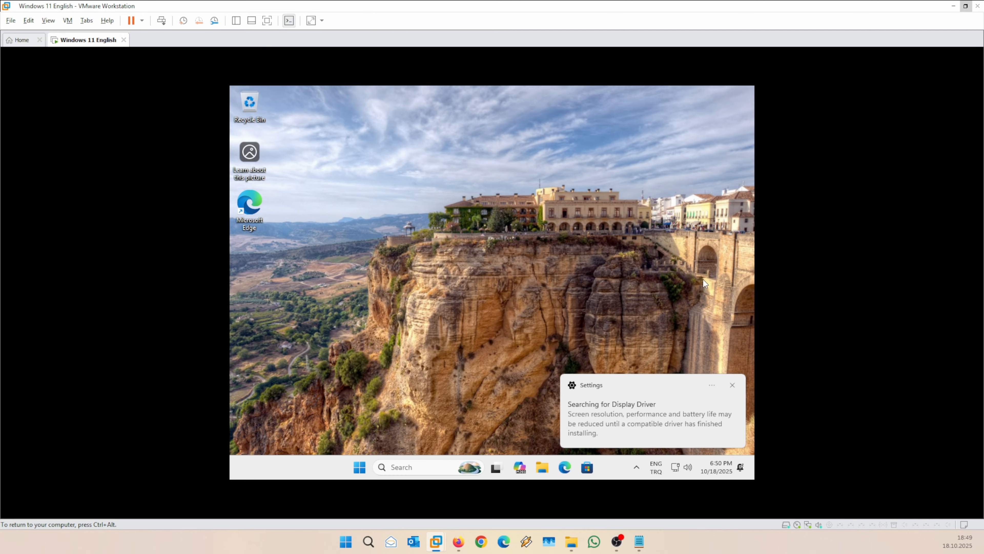